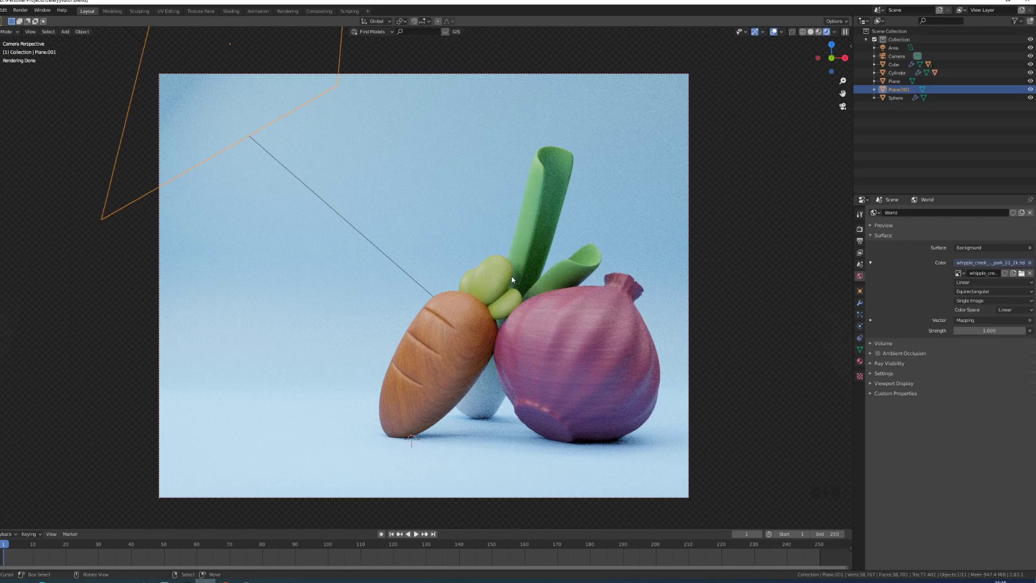
Review the render engine and GPU device settings, comparing CUDA and OptiX under the system preferences for Cycles render devices
left_click(859, 229)
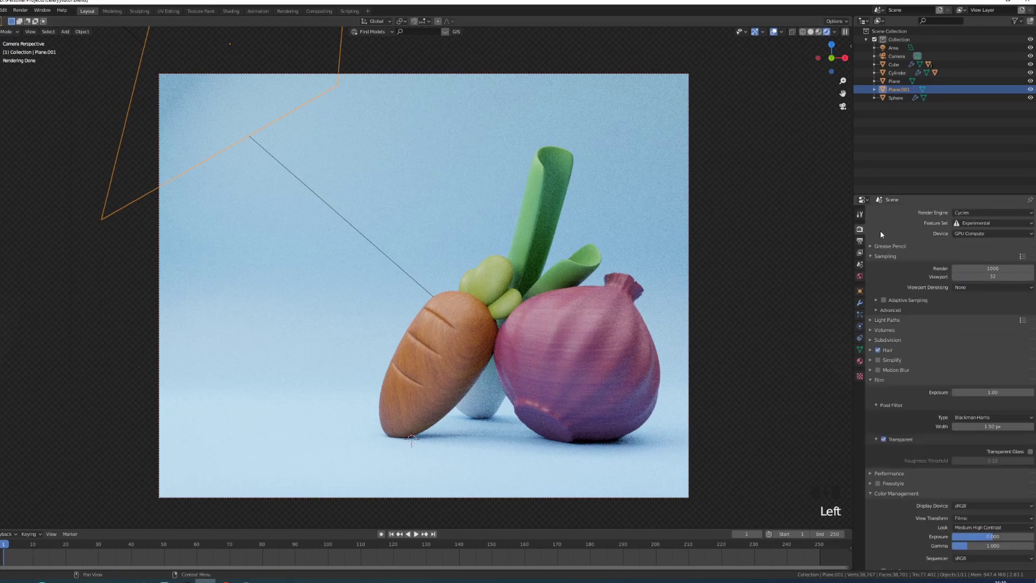
left_click(965, 212)
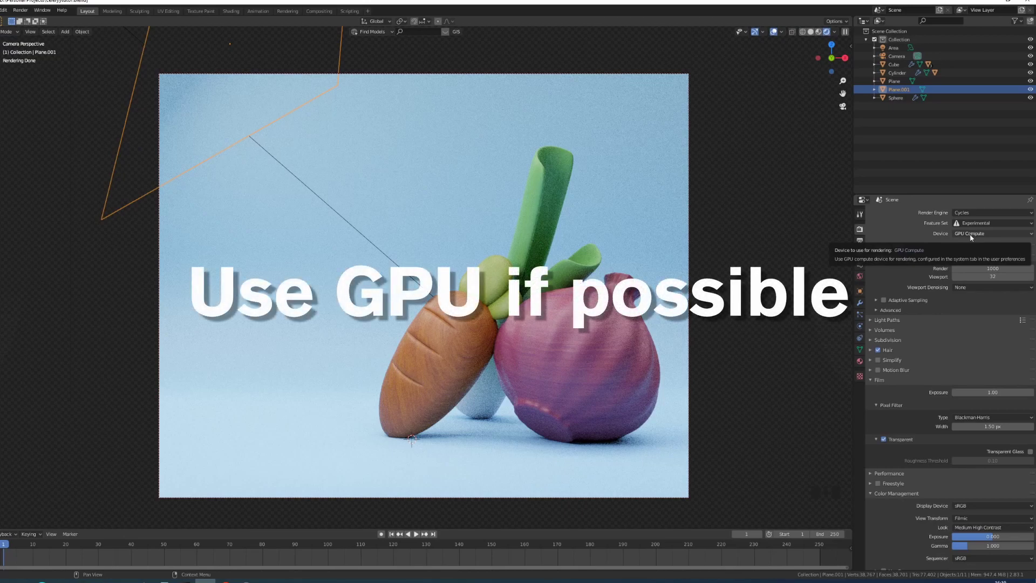
left_click(3, 11)
left_click(29, 127)
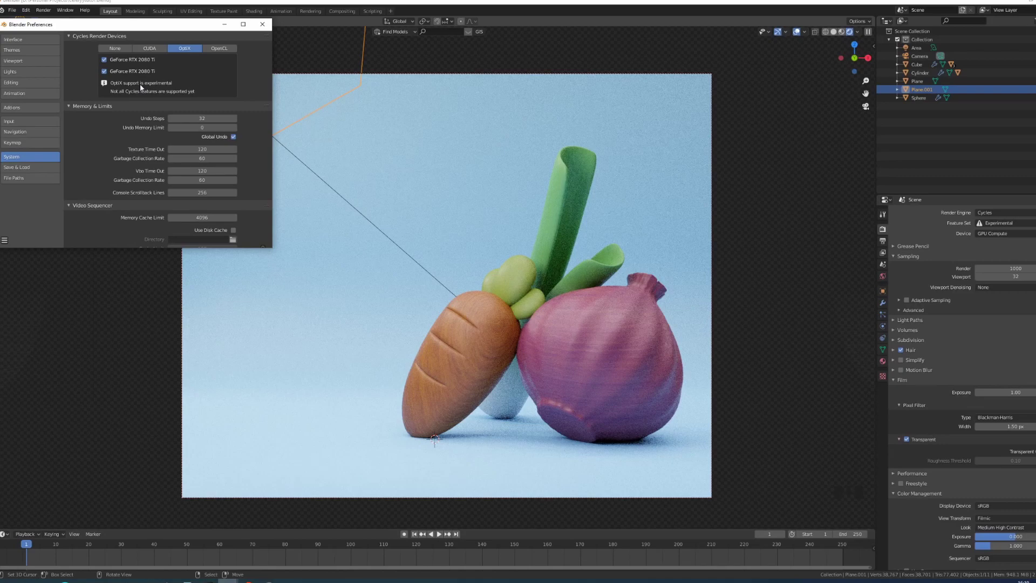
left_click(150, 48)
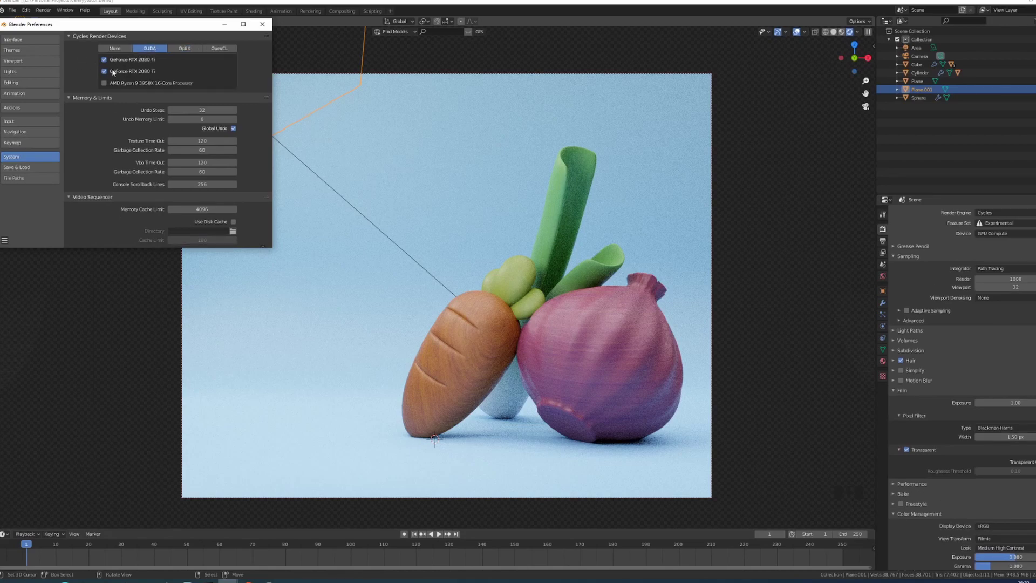
left_click(184, 48)
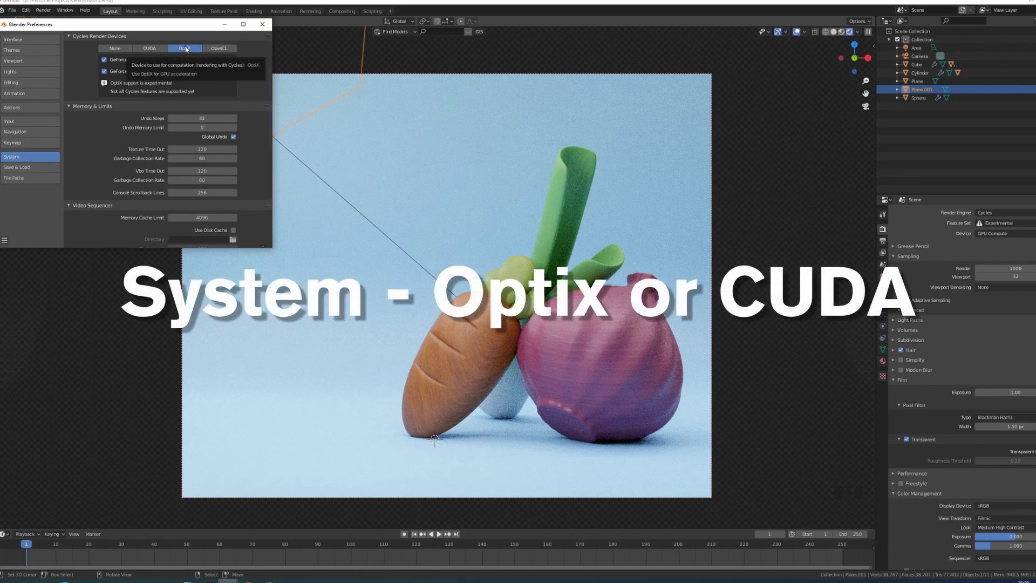
left_click(149, 47)
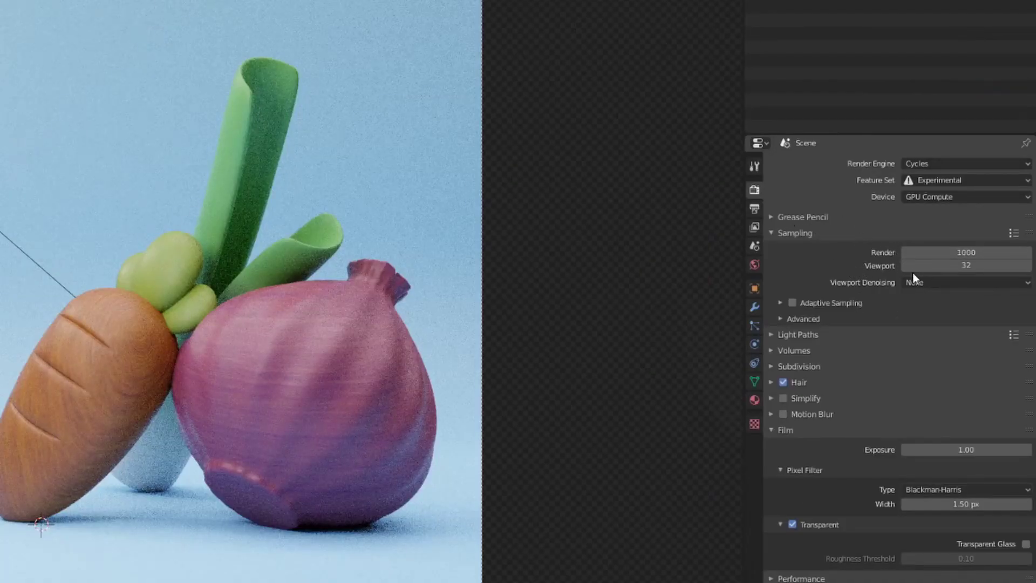
Set the final render samples to 250
left_click(980, 250)
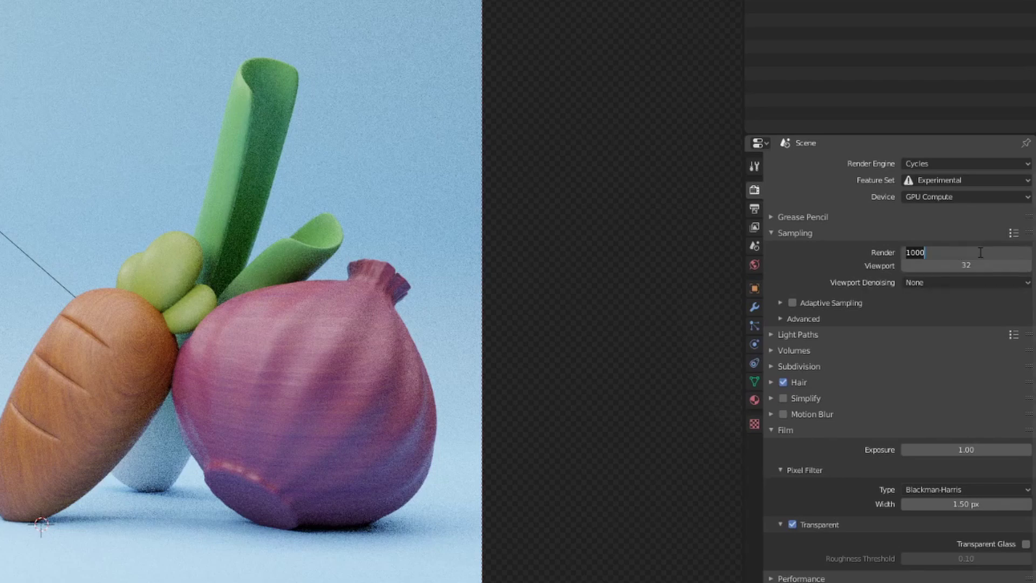
type("250")
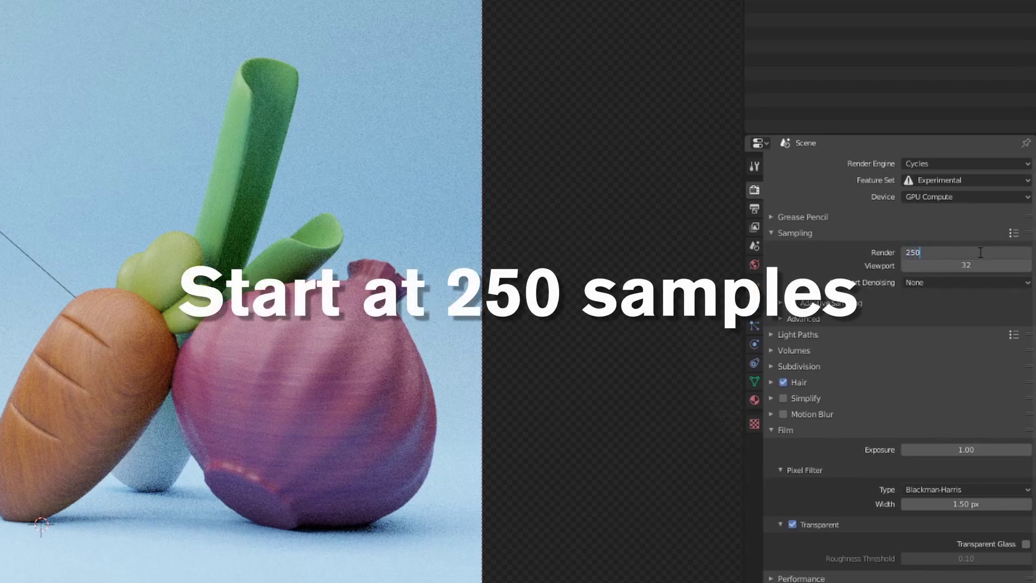
key("Return")
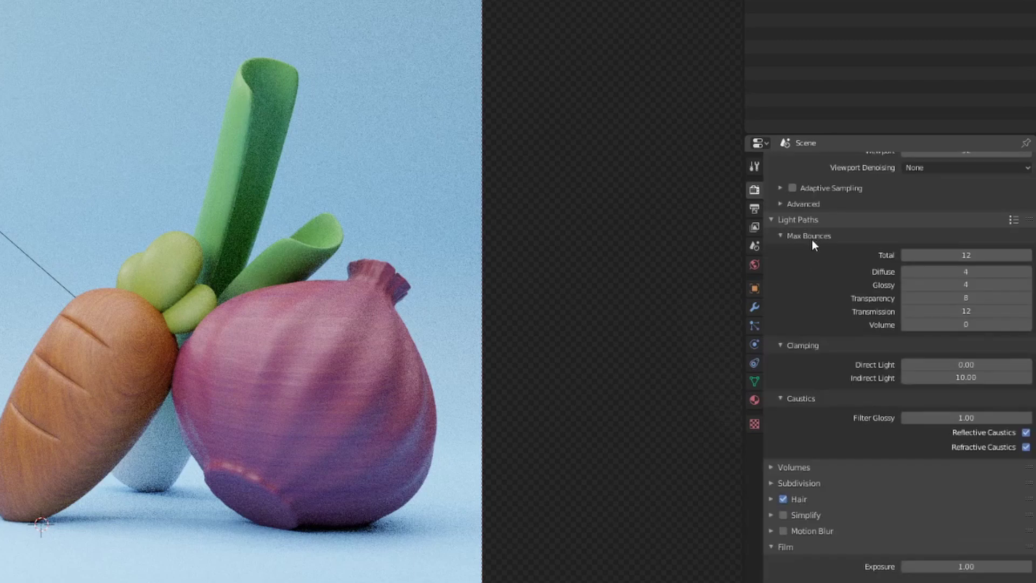
Set the light path max bounces to total 8, diffuse 3, glossy 3, transparency 0 and transmission 0
left_click(904, 255)
left_click(904, 256)
left_click(904, 256)
left_click(904, 255)
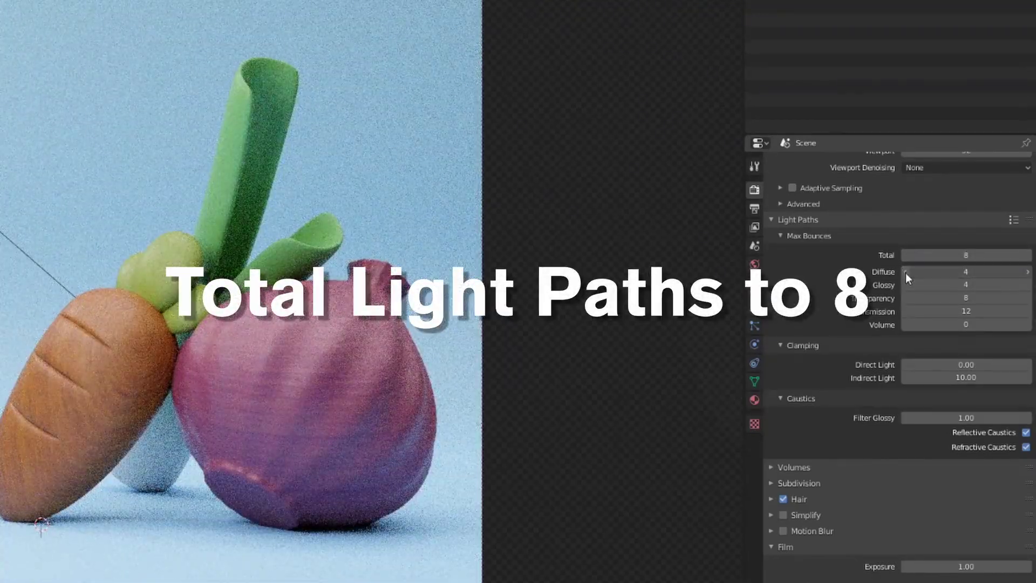
left_click(905, 273)
left_click(905, 286)
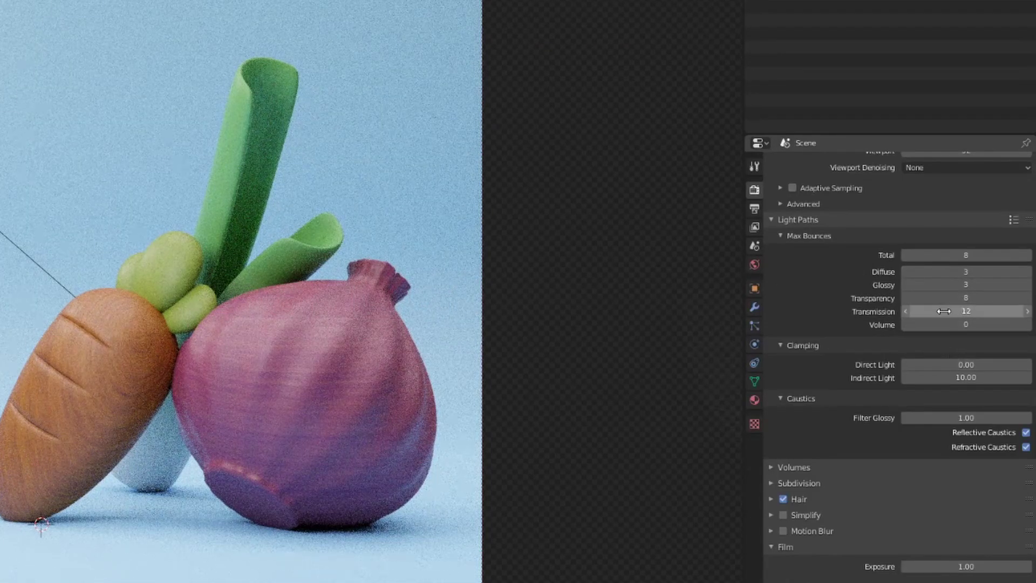
left_click_drag(951, 301, 890, 300)
left_click_drag(952, 312, 906, 311)
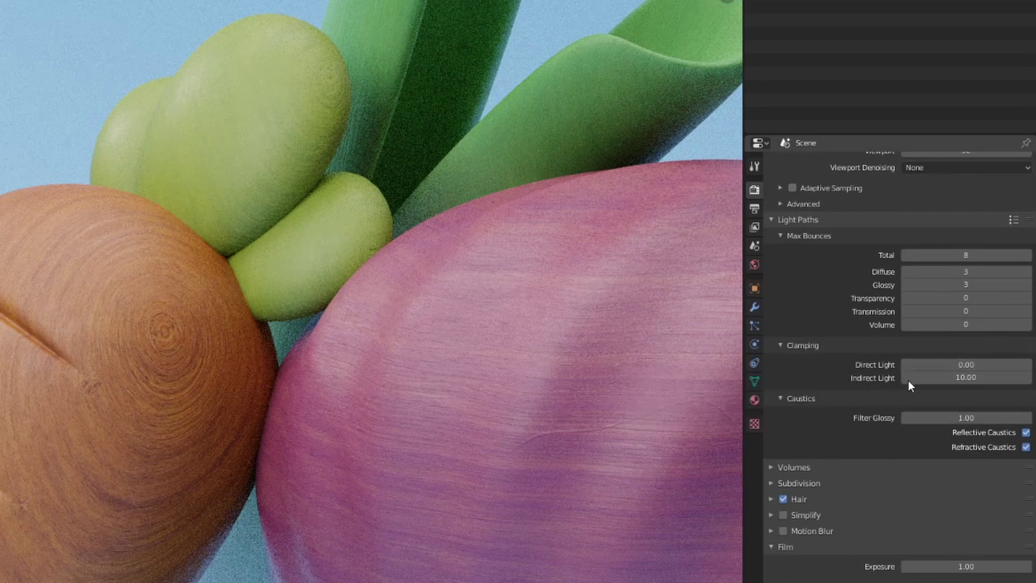
Set the indirect light clamping to 4.5 and the caustics Filter Glossy value to 1.5
left_click(947, 377)
type("4.5")
key("Return")
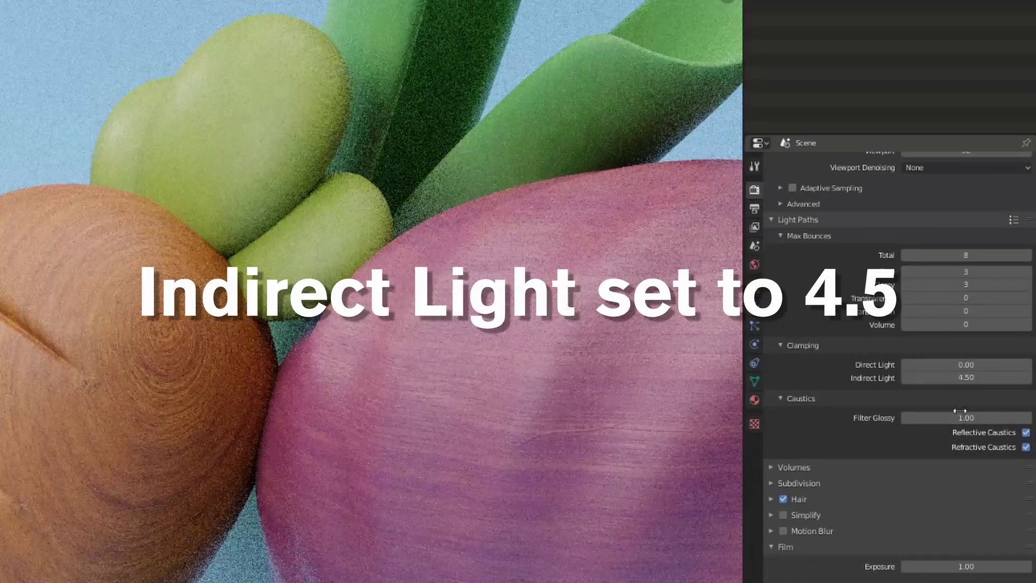
left_click(960, 413)
type("1.5")
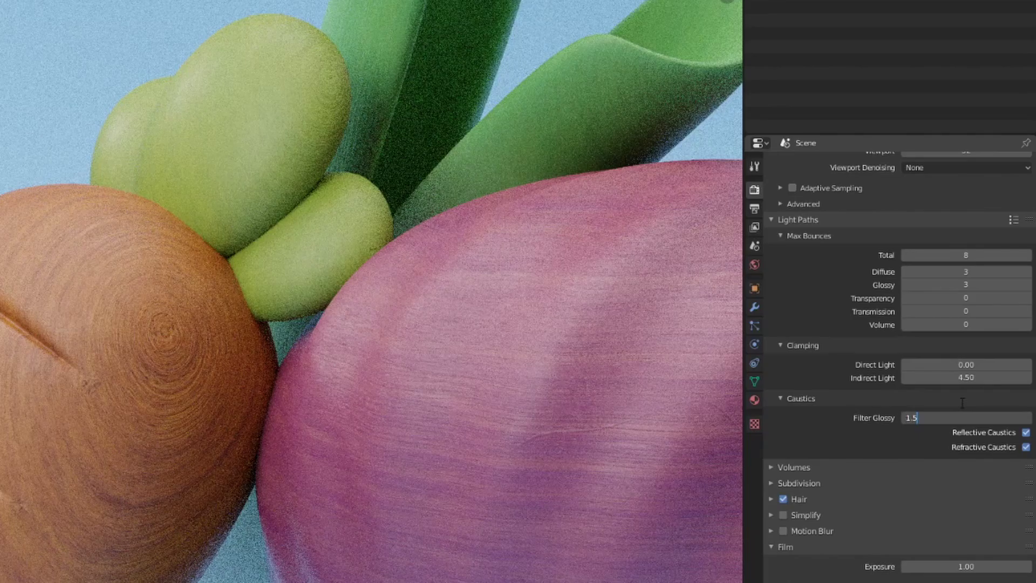
key("Return")
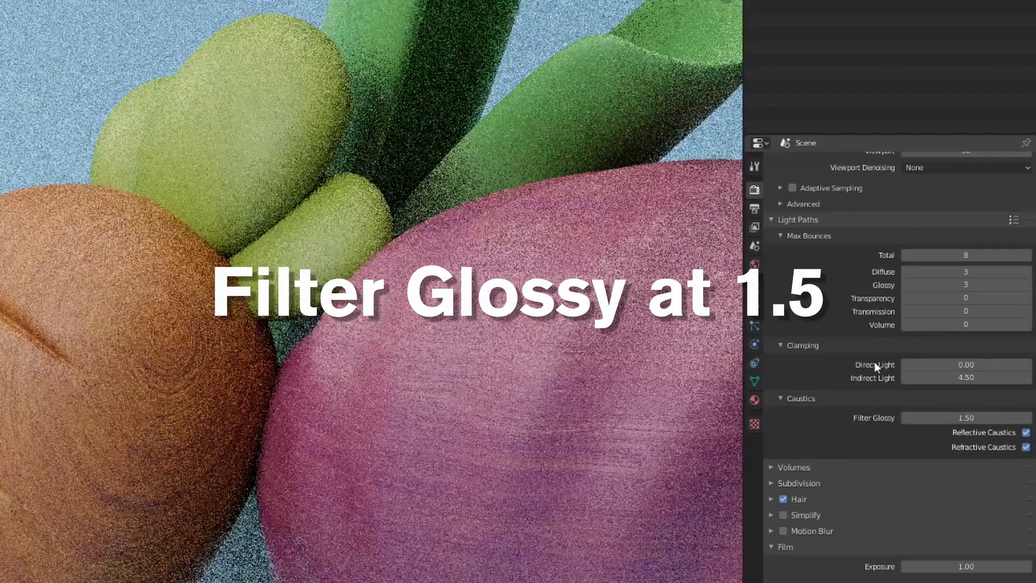
Expand the render Performance settings and look up the Auto Tile Size add-on by searching the add-ons for "auto"
scroll(340, 111, "down", 5)
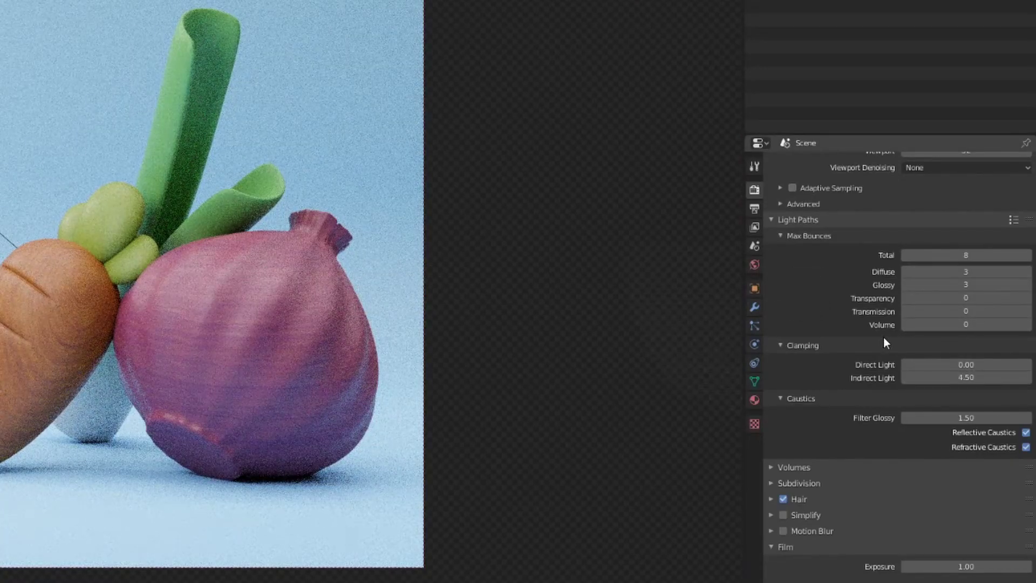
scroll(828, 365, "down", 2)
left_click(797, 494)
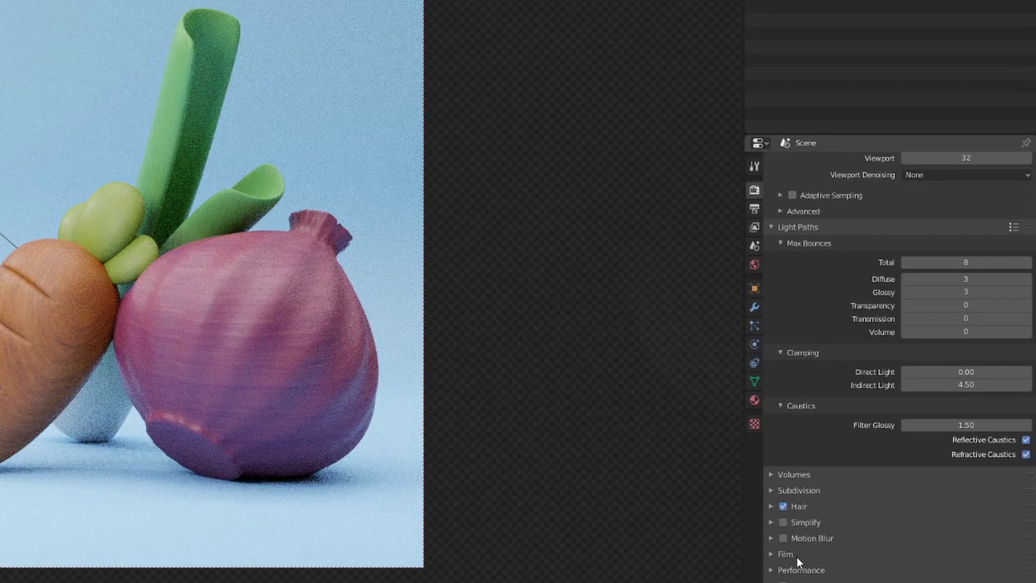
left_click(797, 570)
scroll(810, 563, "down", 8)
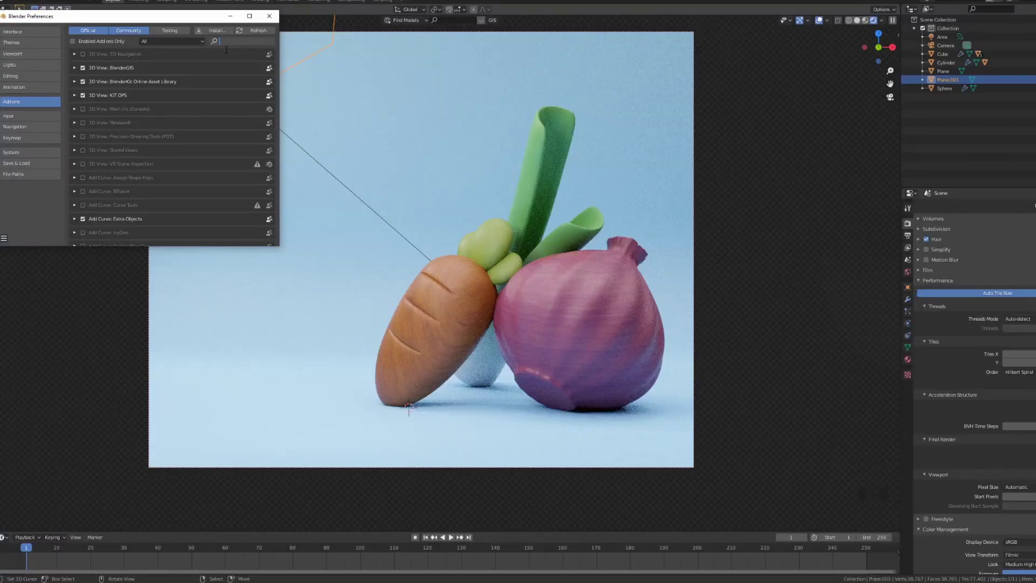
type("to")
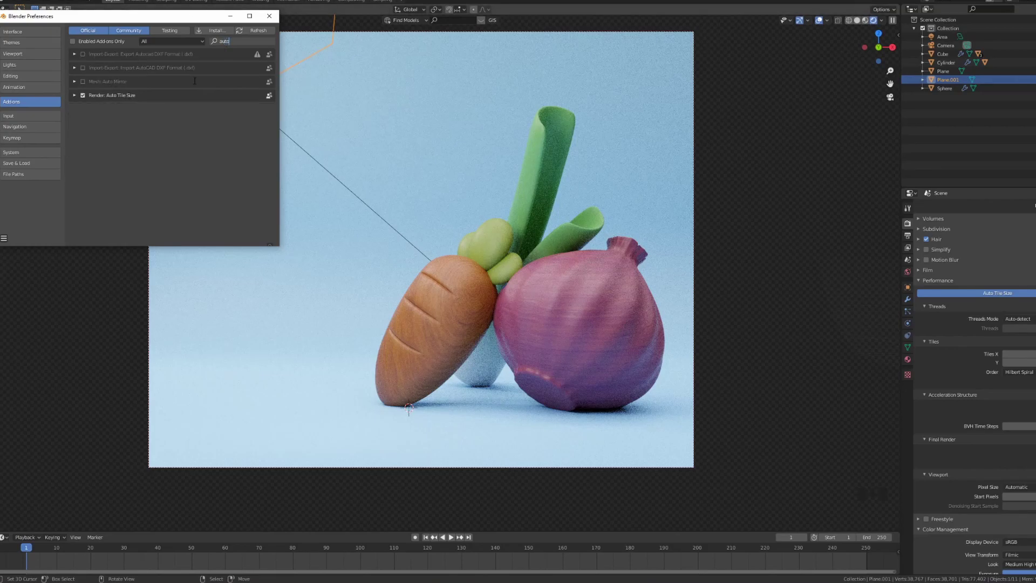
left_click(269, 16)
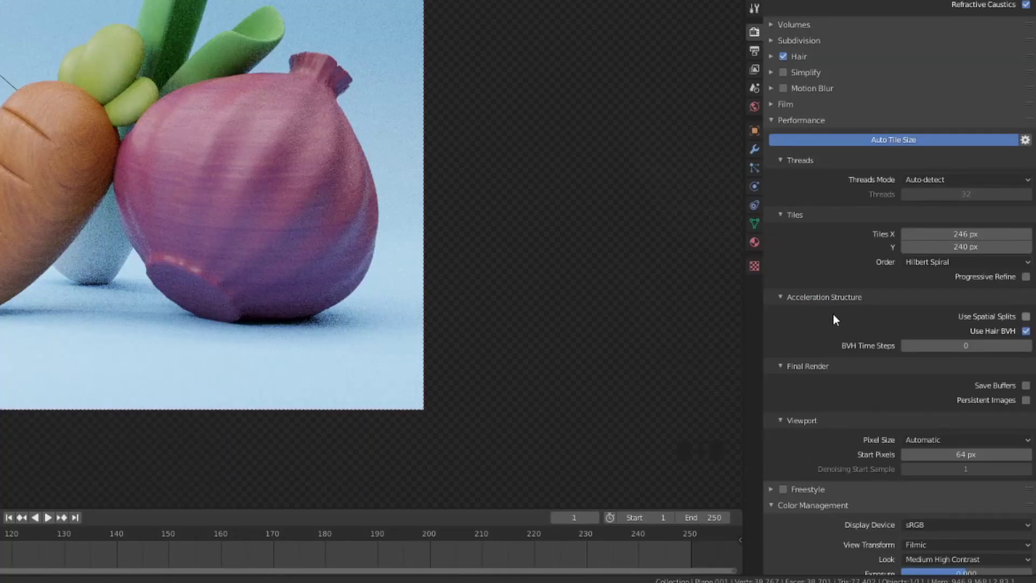
Set the color management look to High Contrast
scroll(841, 375, "down", 2)
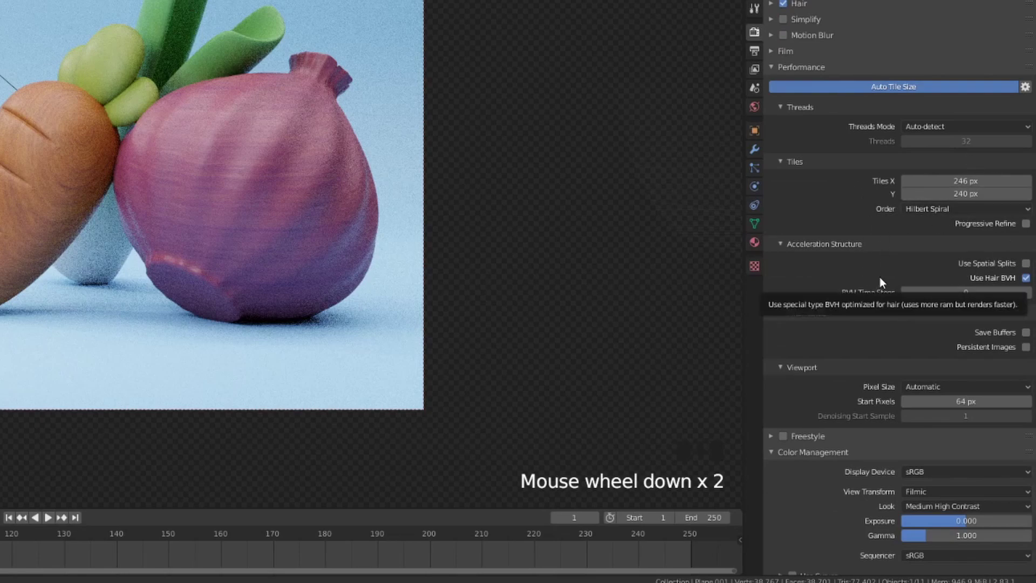
scroll(814, 335, "down", 1)
scroll(825, 345, "down", 4)
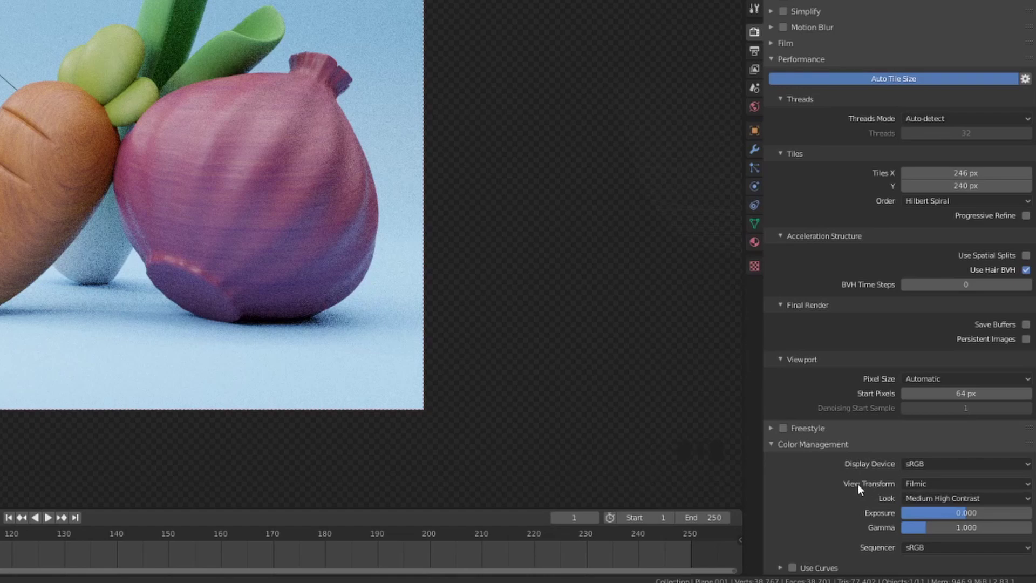
left_click(920, 498)
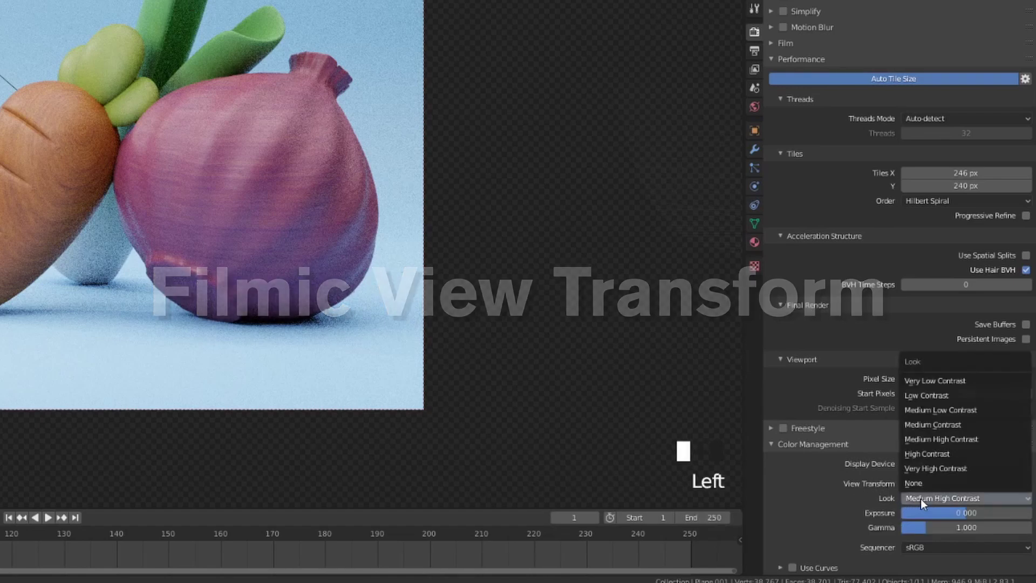
left_click(950, 452)
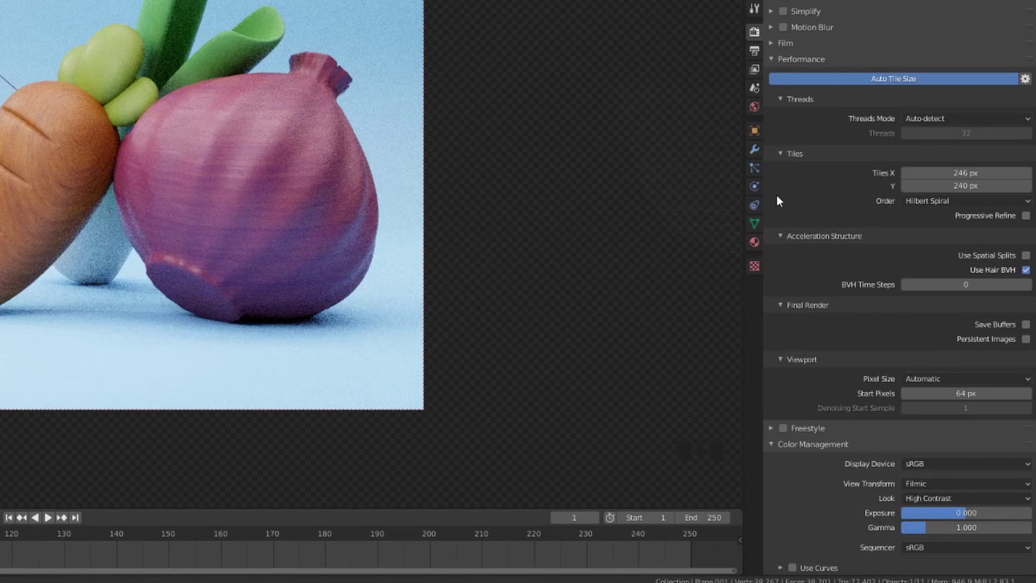
Set the PNG output color to RGB and turn off the Date, Scene and Frame metadata
left_click(754, 51)
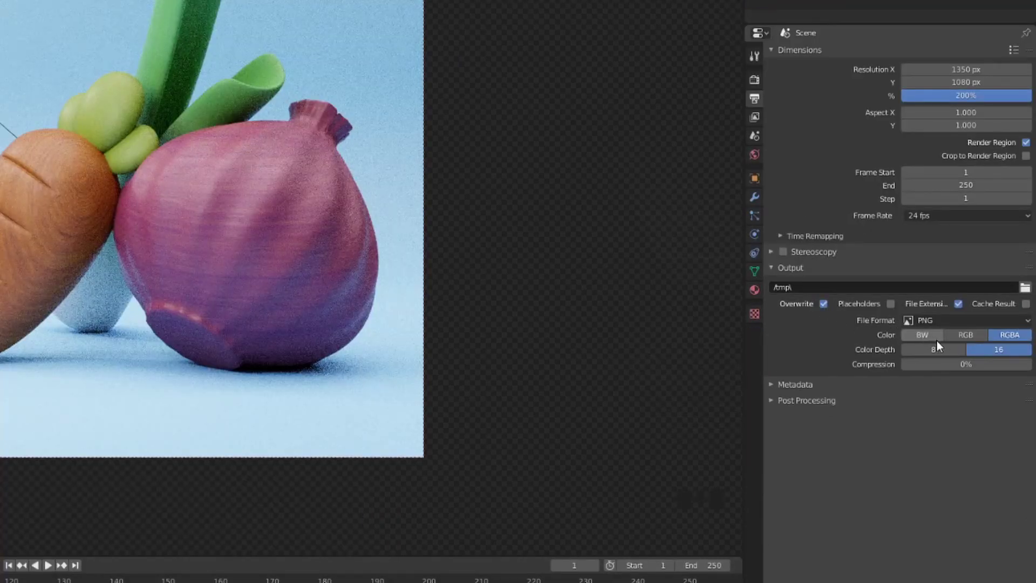
left_click(971, 336)
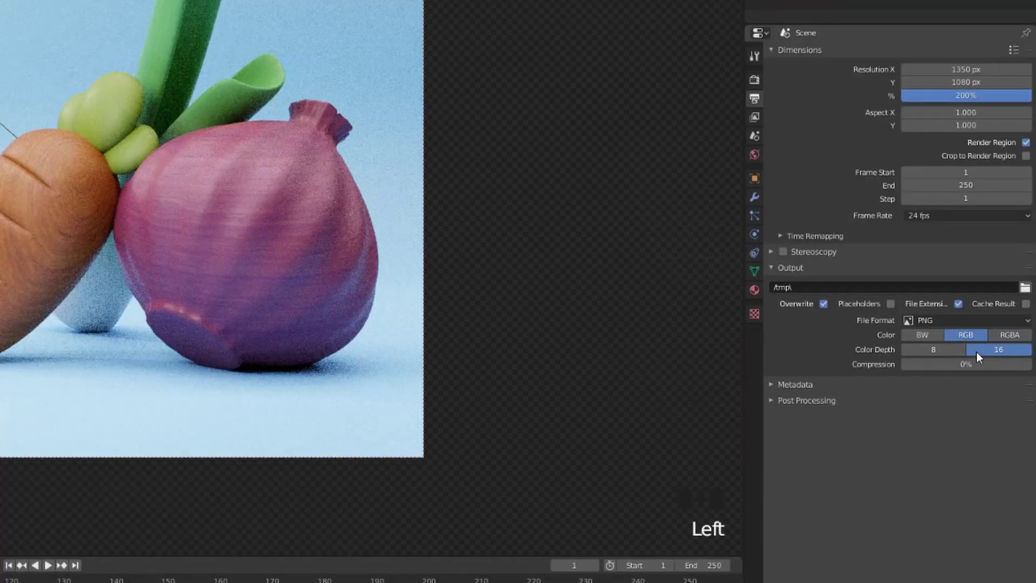
left_click(800, 385)
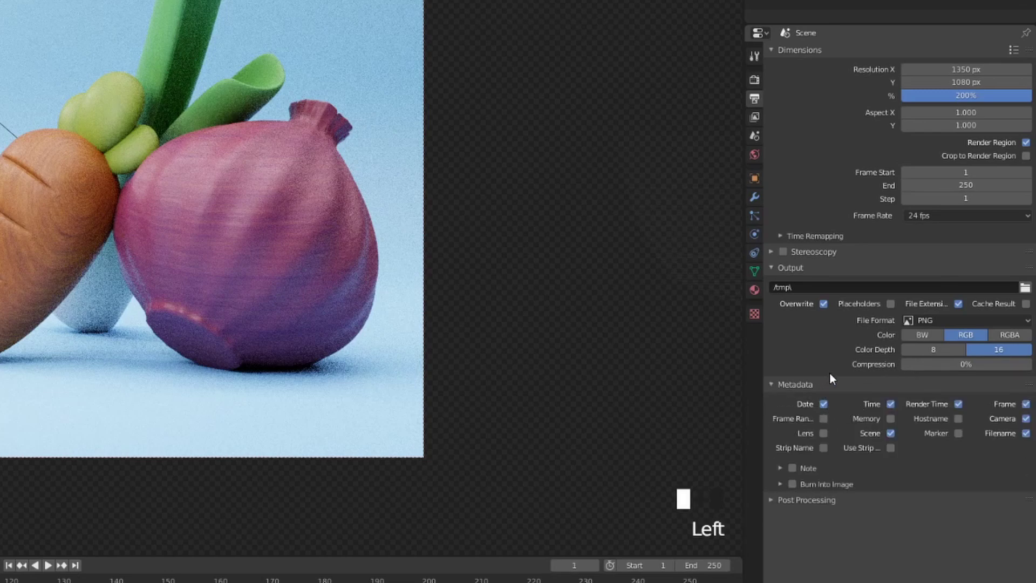
left_click(823, 403)
left_click(879, 433)
left_click(1025, 403)
left_click(802, 383)
Enable OptiX AI-Accelerated denoising for the view layer with Color + Albedo + Normal as input passes
left_click(772, 525)
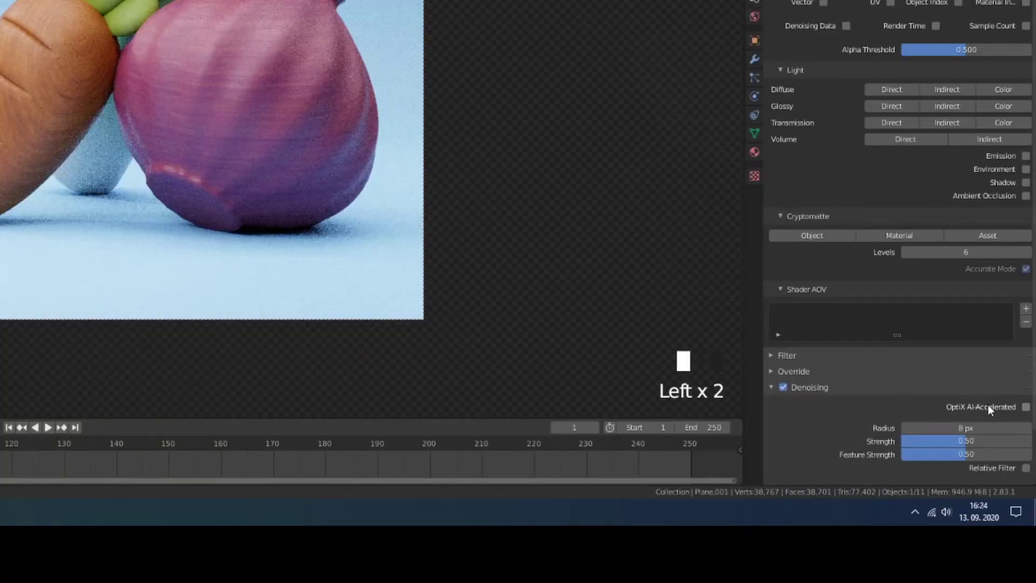
left_click(1024, 408)
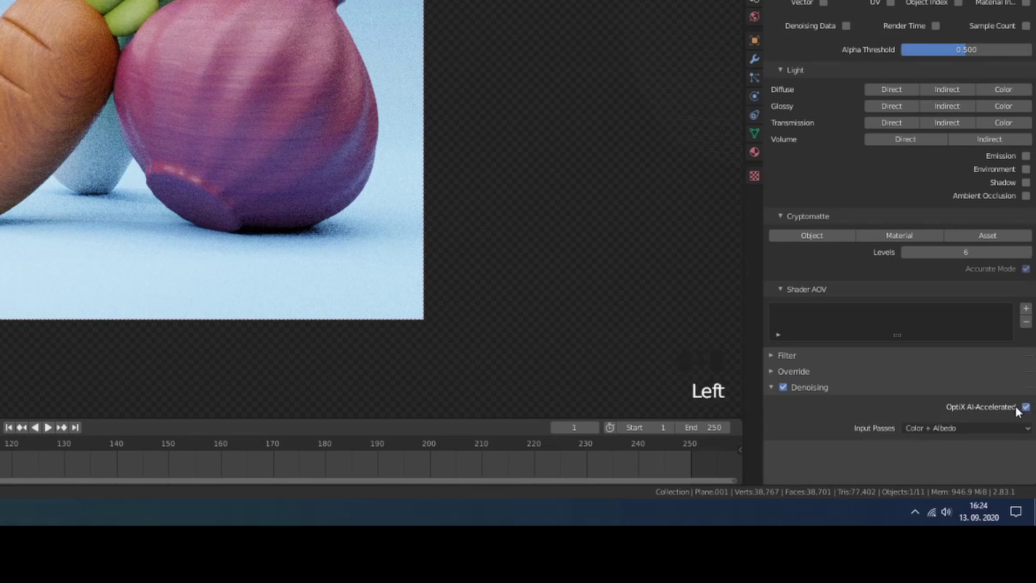
left_click(917, 428)
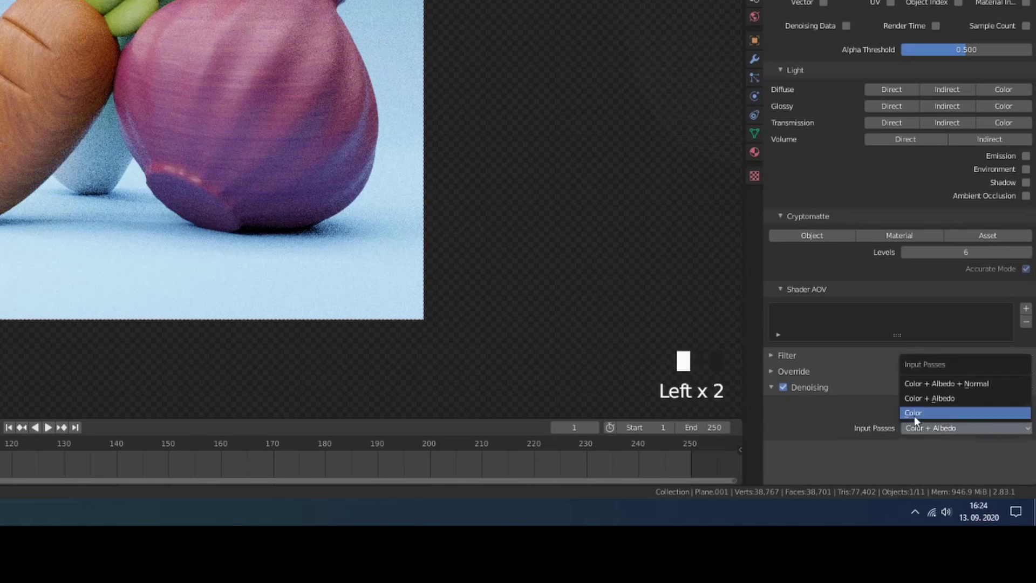
left_click(946, 384)
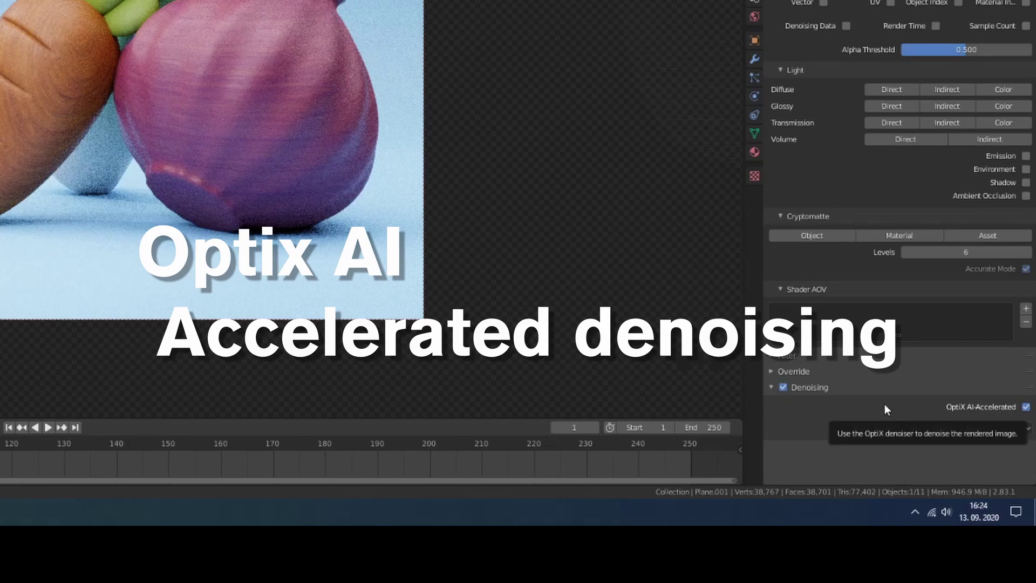
Inspect the denoising input passes and compare the denoiser settings with OptiX AI-Accelerated off and on, leaving it on
scroll(820, 331, "up", 5)
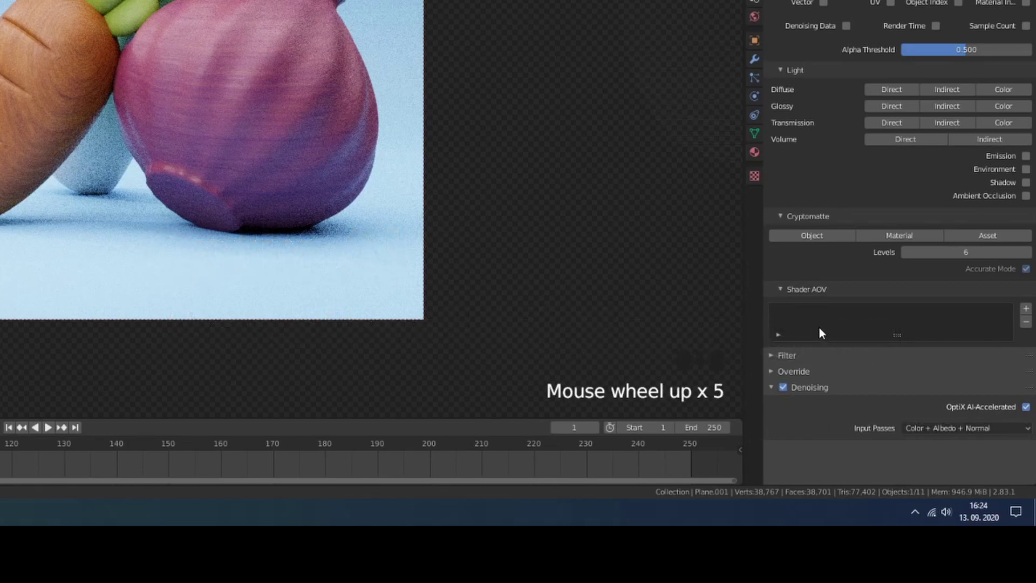
scroll(363, 157, "up", 2)
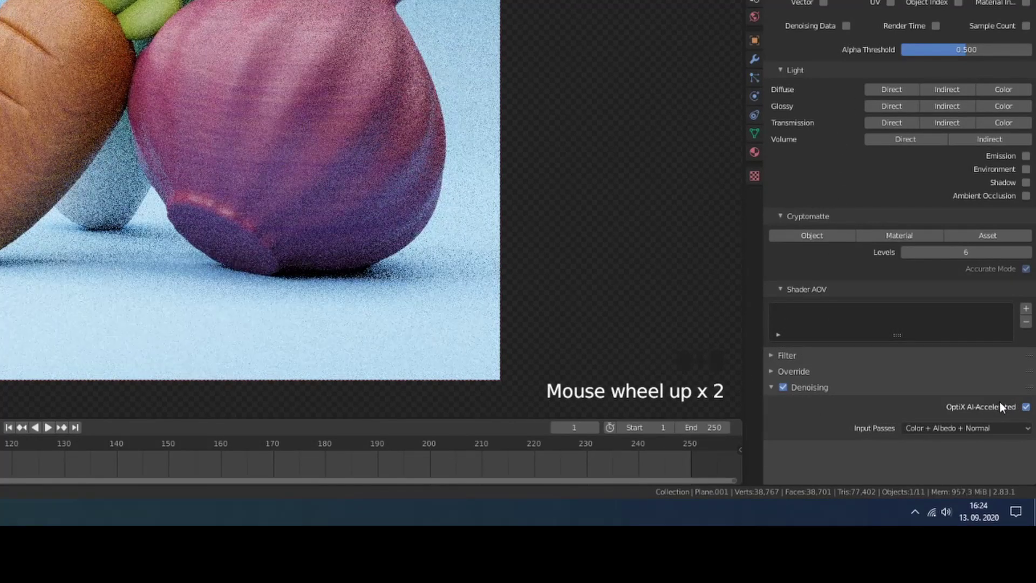
left_click(964, 429)
left_click(959, 430)
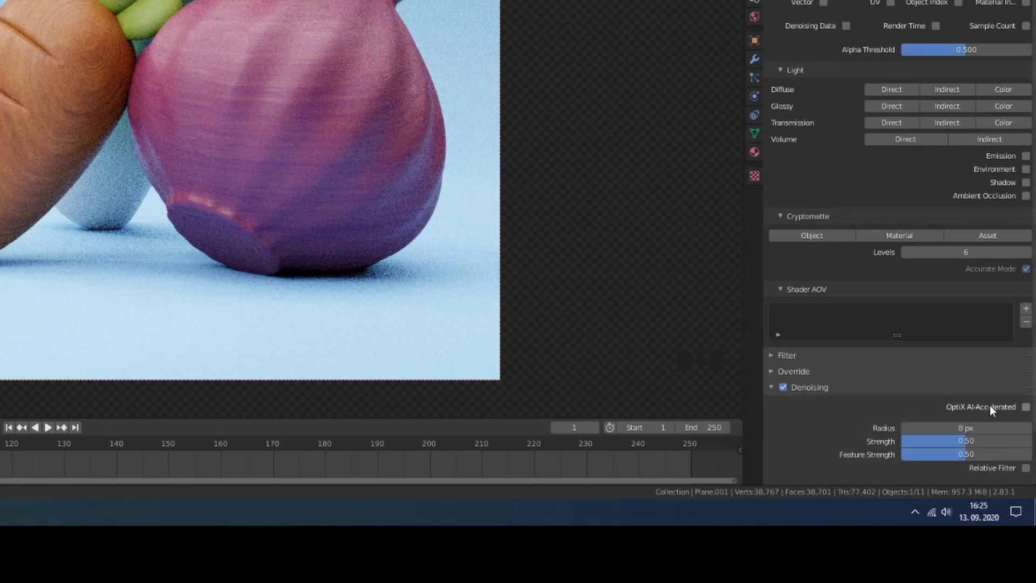
left_click(1026, 407)
scroll(951, 423, "up", 5)
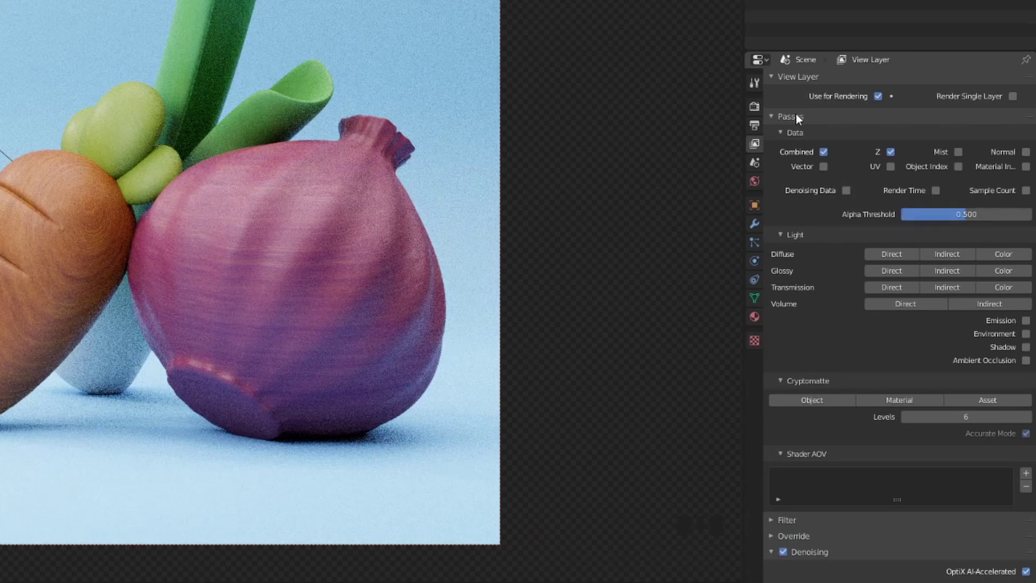
Enable the Denoising Data pass and open a Compositor beside the 3D viewport with Use Nodes turned on
left_click(846, 190)
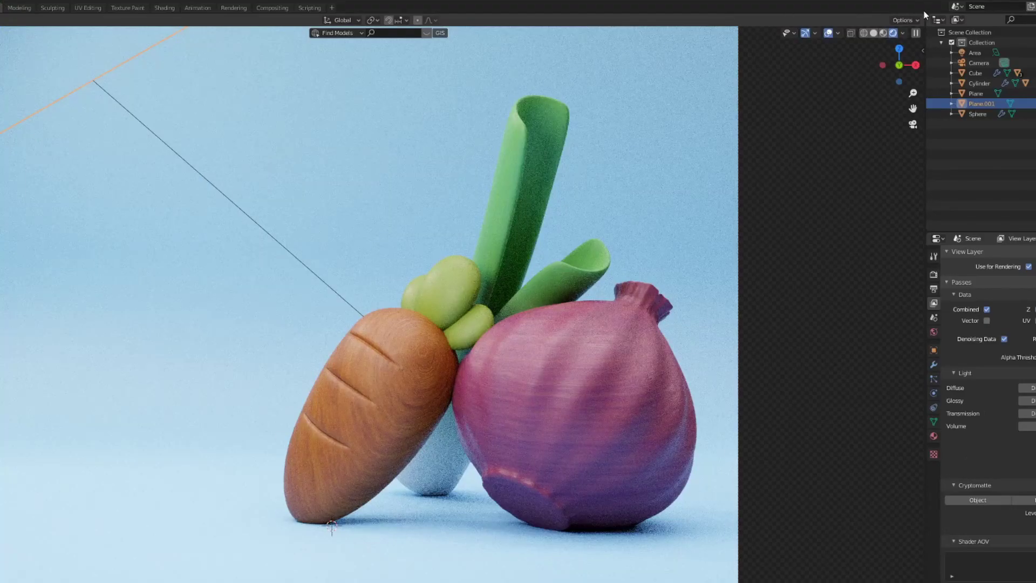
left_click_drag(924, 16, 389, 107)
left_click(399, 20)
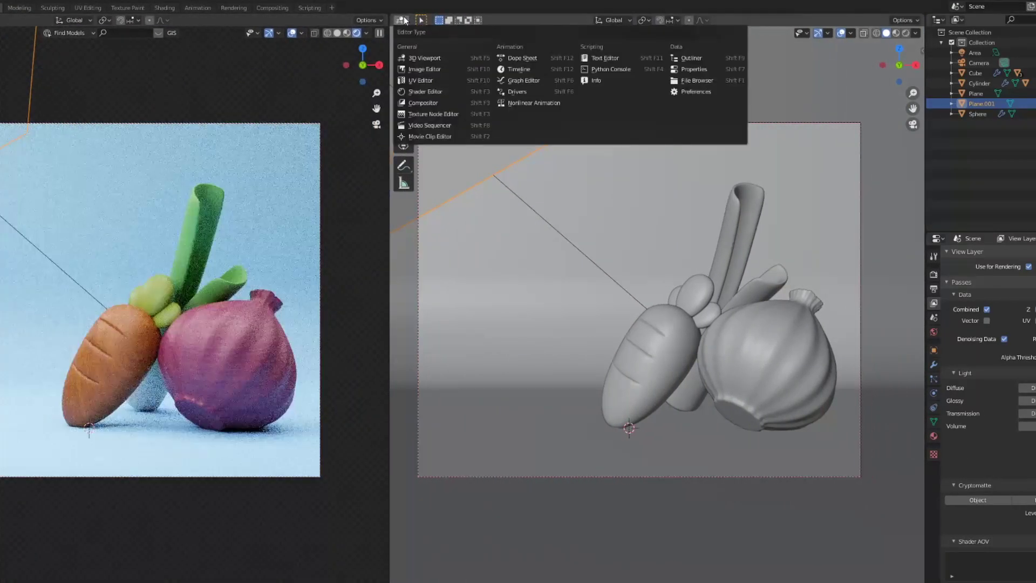
left_click(422, 103)
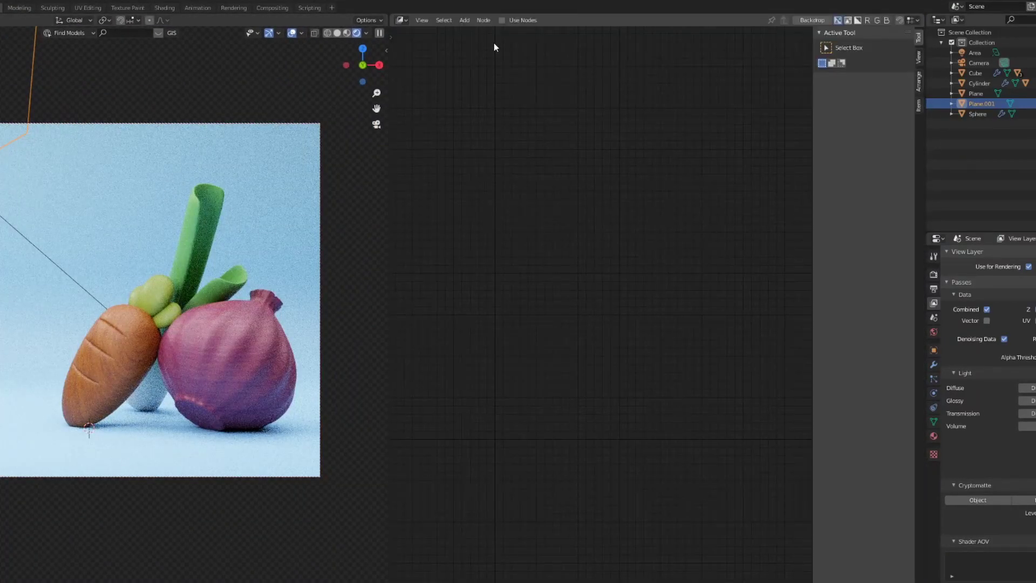
left_click(504, 21)
scroll(626, 327, "up", 3)
middle_click_drag(626, 331, 595, 226)
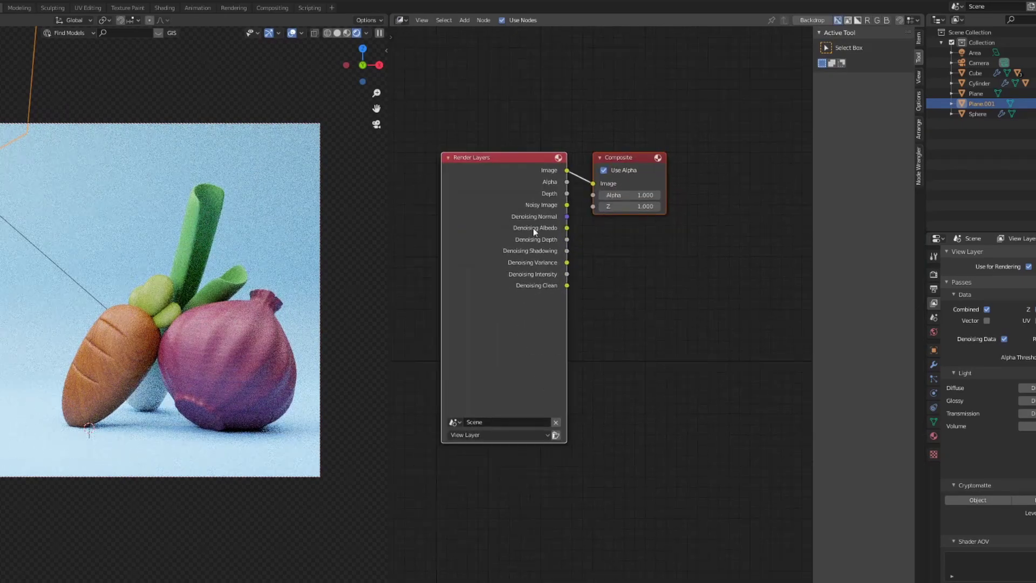
Compare the Render Layers node outputs with the Denoising Data pass off and on, leaving it on
left_click(1004, 339)
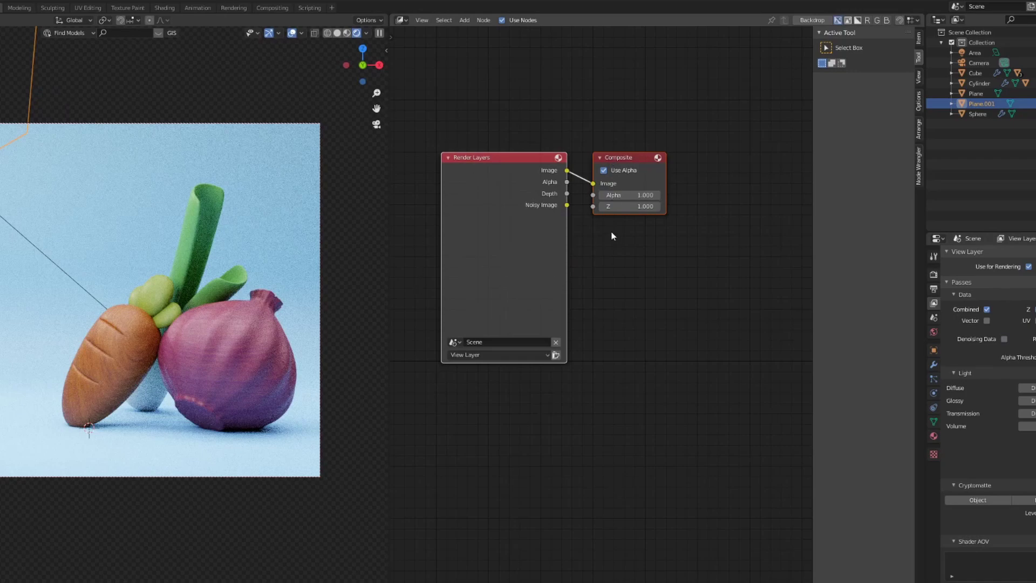
key("n")
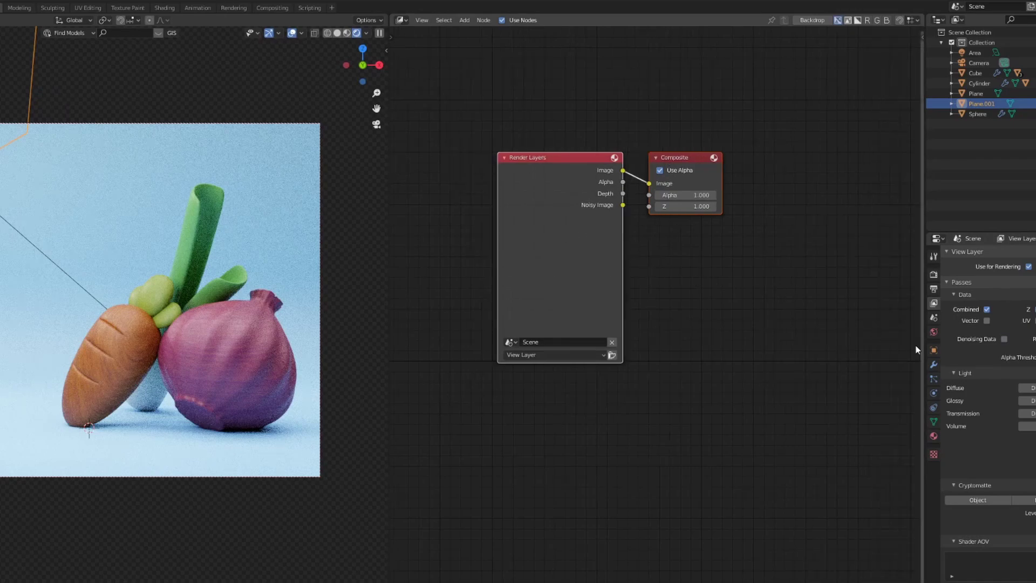
left_click(1004, 338)
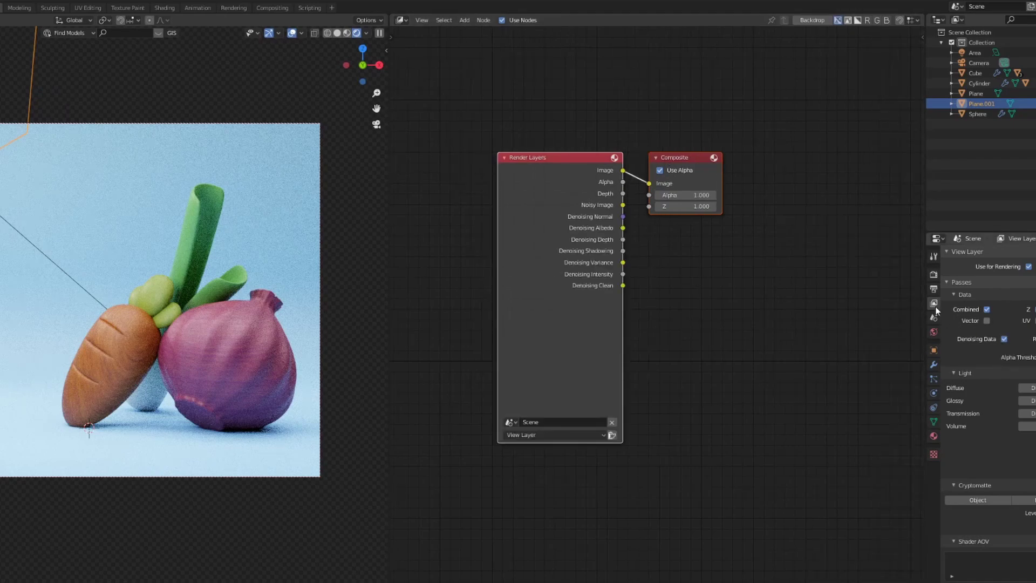
Move the Composite node further from Render Layers and insert a Denoise node on the link between them
middle_click_drag(830, 322, 658, 322)
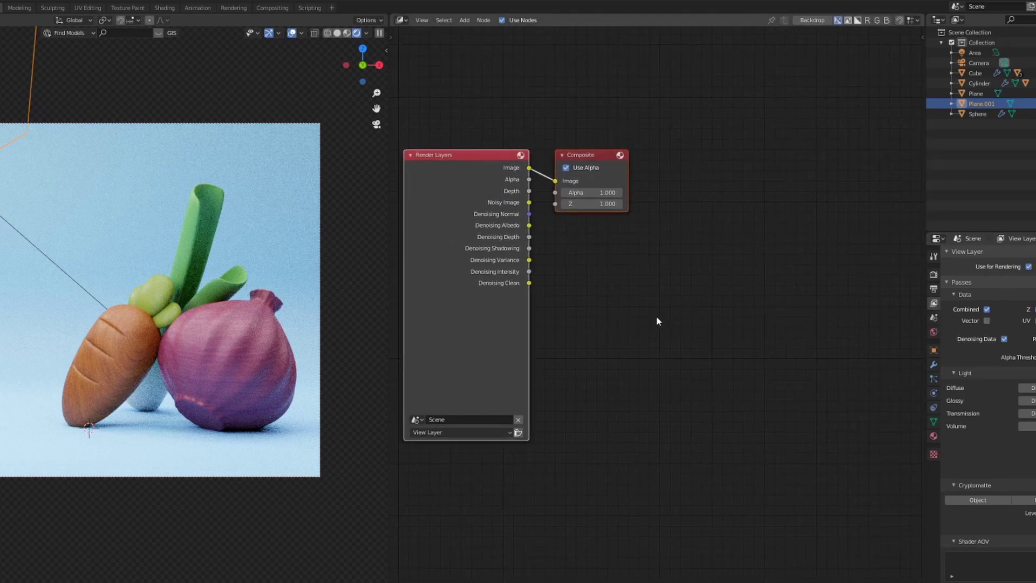
left_click(562, 155)
left_click(562, 156)
left_click_drag(581, 157, 834, 150)
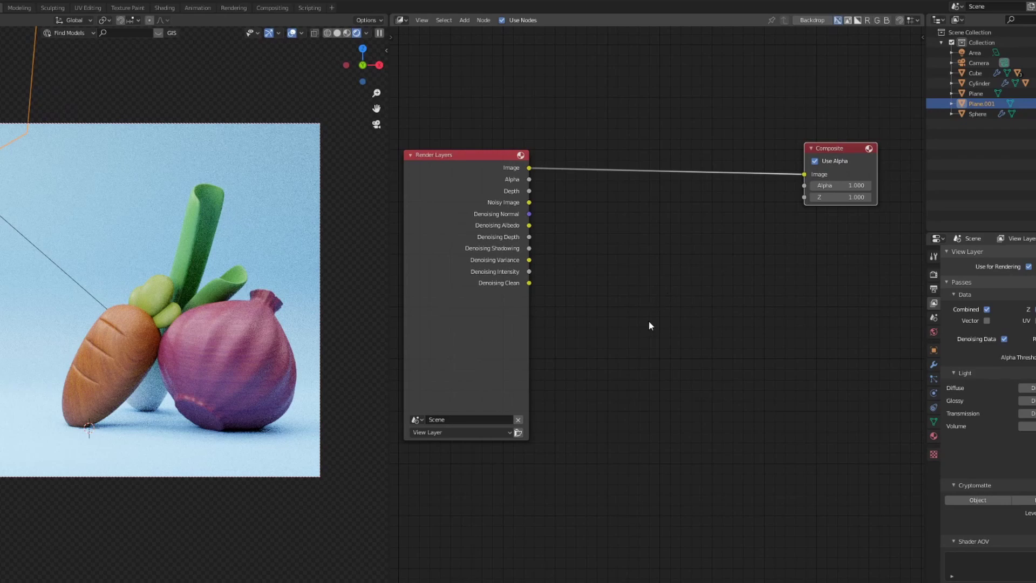
key("shift+a")
type("de")
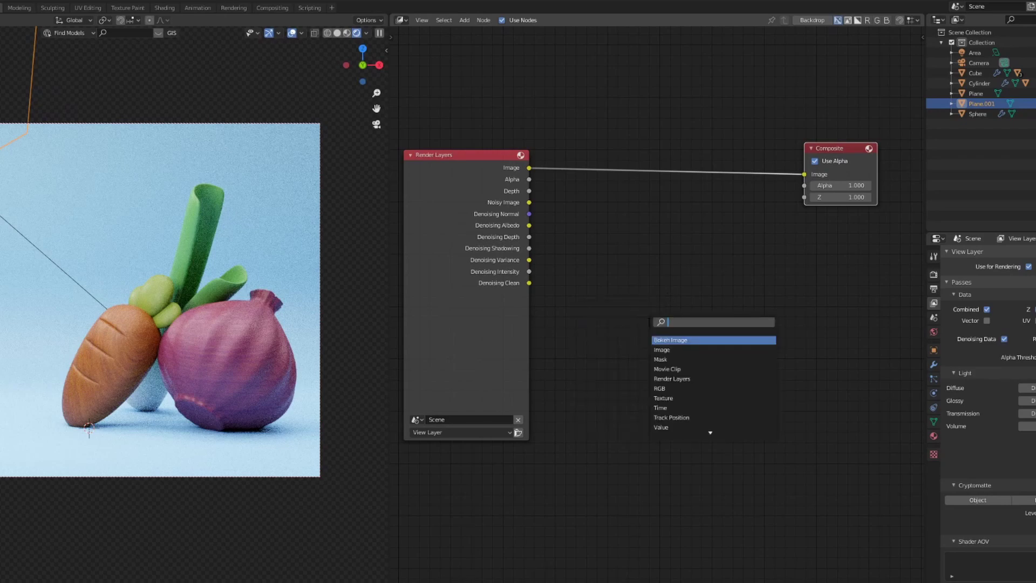
left_click(684, 356)
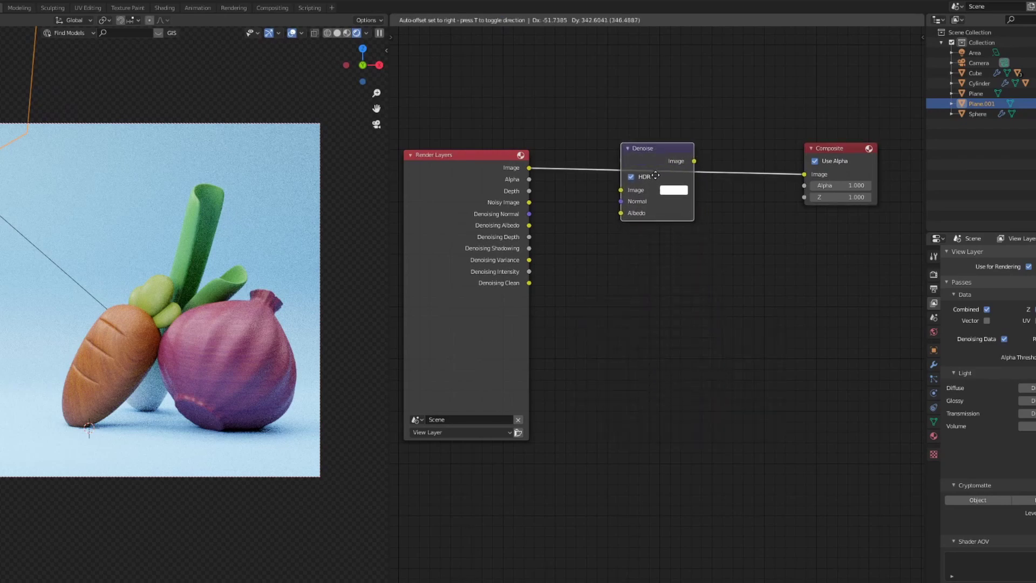
left_click(682, 192)
Connect Noisy Image, Denoising Normal and Denoising Albedo to the Denoise node's Image, Normal and Albedo inputs
left_click_drag(529, 203, 620, 188)
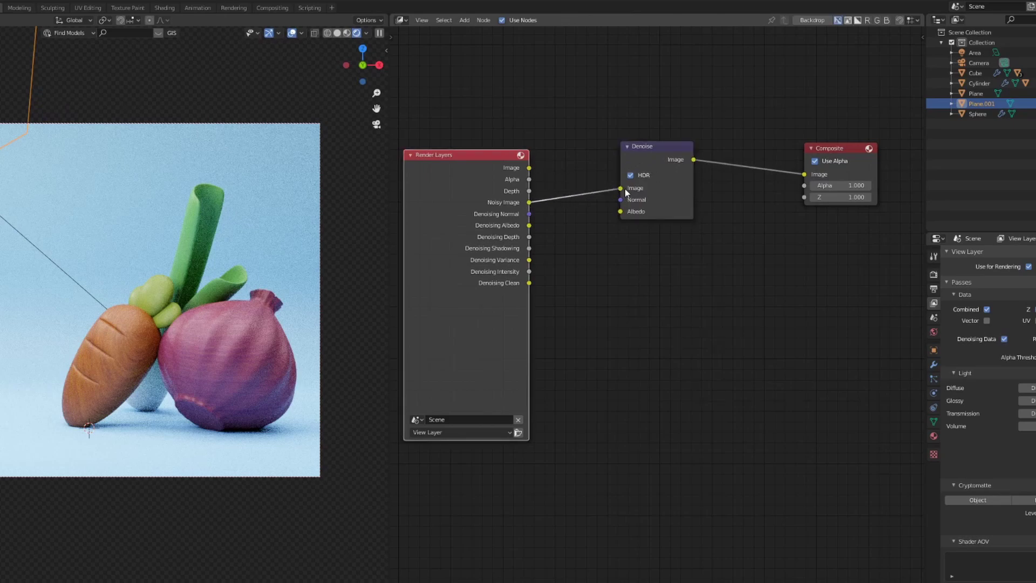
left_click_drag(529, 214, 621, 200)
left_click_drag(529, 225, 619, 211)
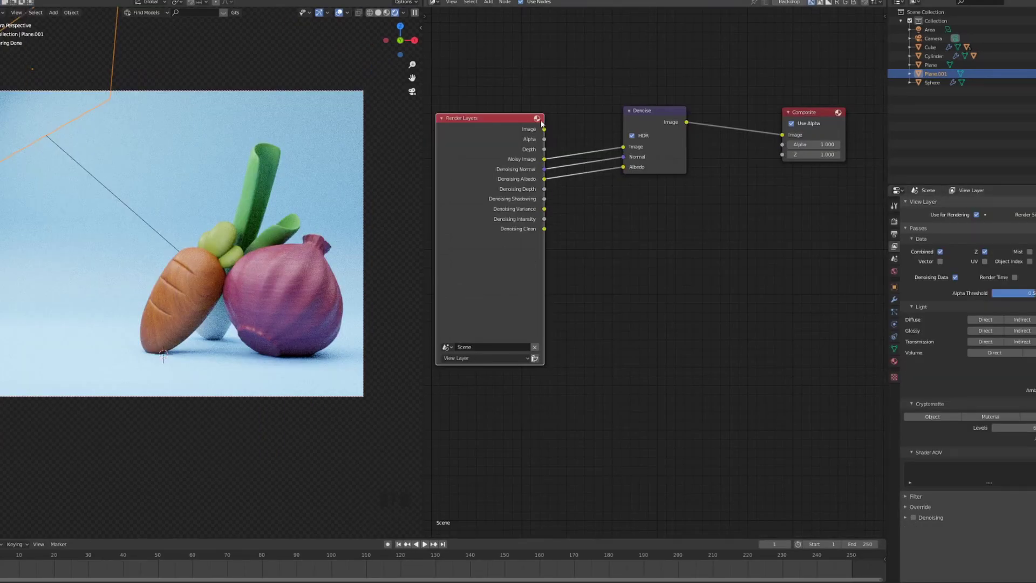
Add a Viewer node below Composite, feed it the Denoise node's image output, and enable the compositor backdrop
middle_click_drag(619, 230, 591, 215)
key("shift+a")
type("vi")
key("Down")
key("Down")
key("Return")
left_click(753, 157)
left_click_drag(641, 92, 752, 182)
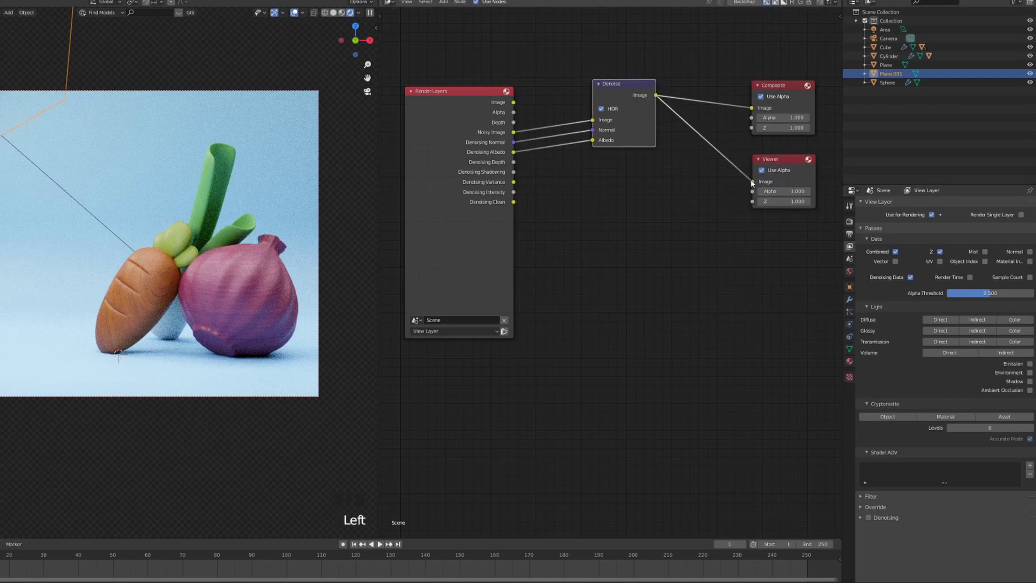
left_click(745, 2)
scroll(626, 229, "down", 1)
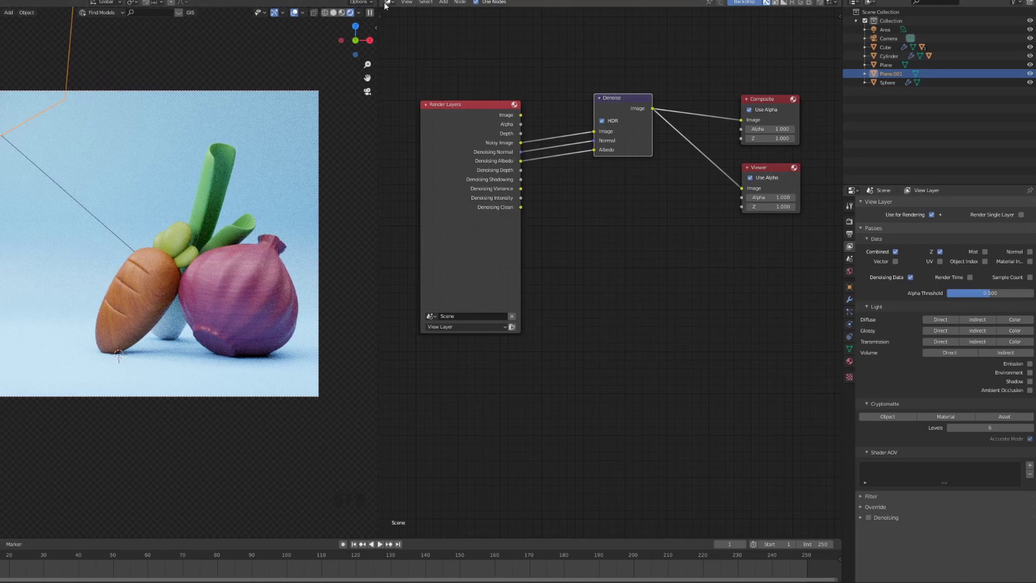
Set the output resolution scale to 100% and render the image
left_click(849, 234)
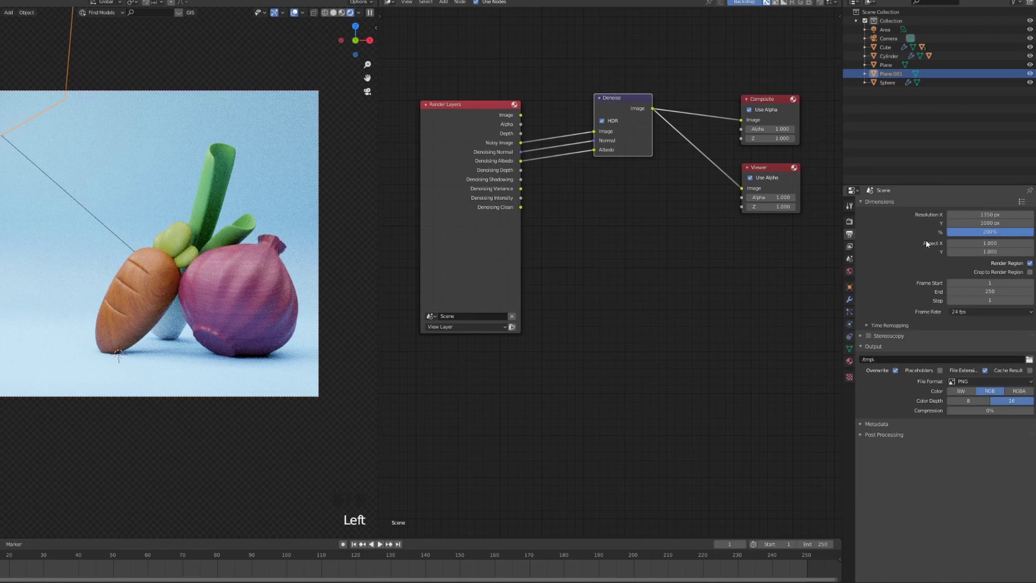
left_click(967, 233)
left_click(923, 232)
mouse_move(1009, 233)
left_mouse_down()
mouse_move(983, 234)
mouse_move(1028, 233)
left_mouse_up()
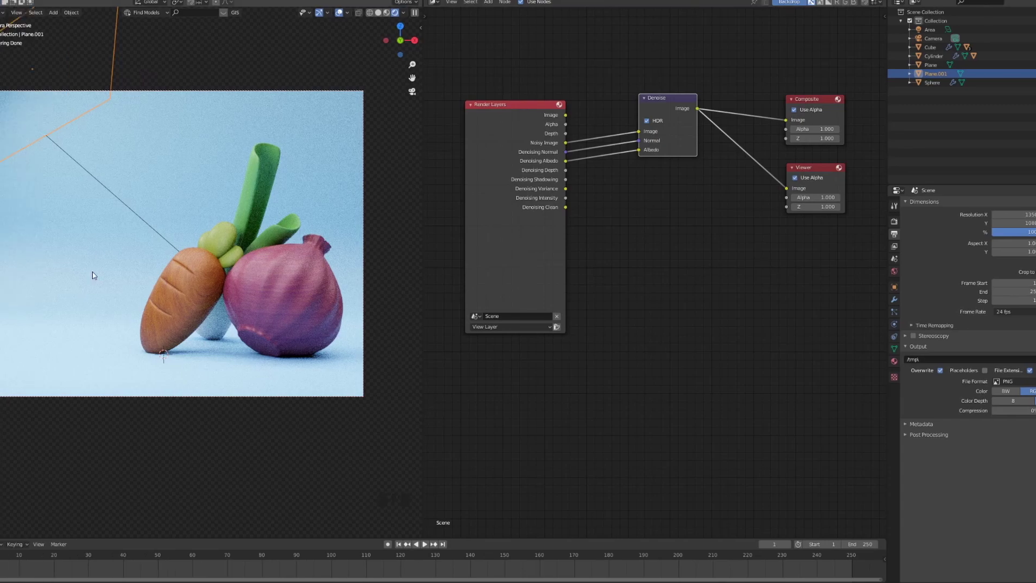
key("F12")
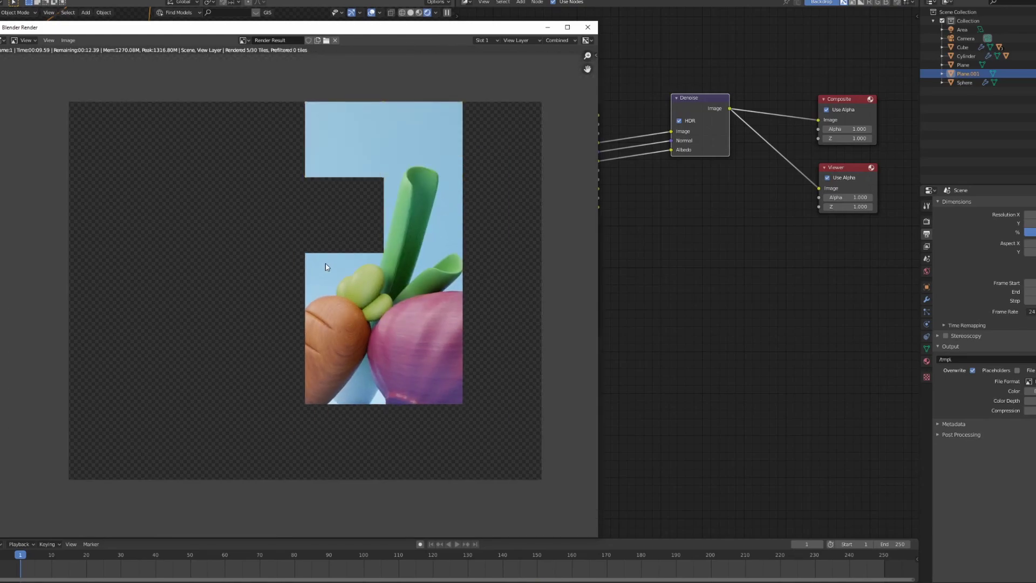
Examine the leek, carrot and onion up close in the render denoised with the Denoise node
scroll(323, 232, "up", 5)
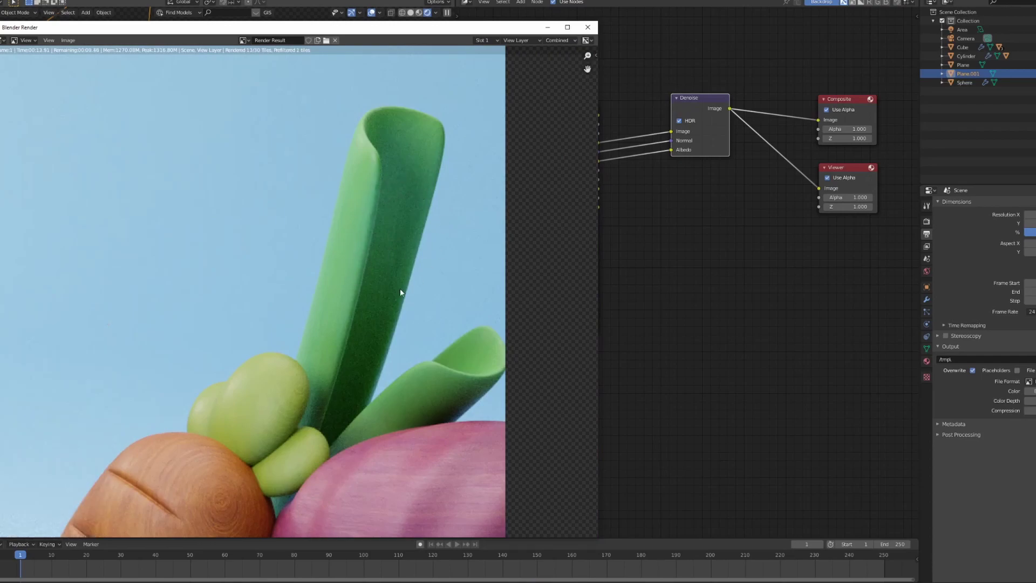
scroll(380, 270, "down", 4)
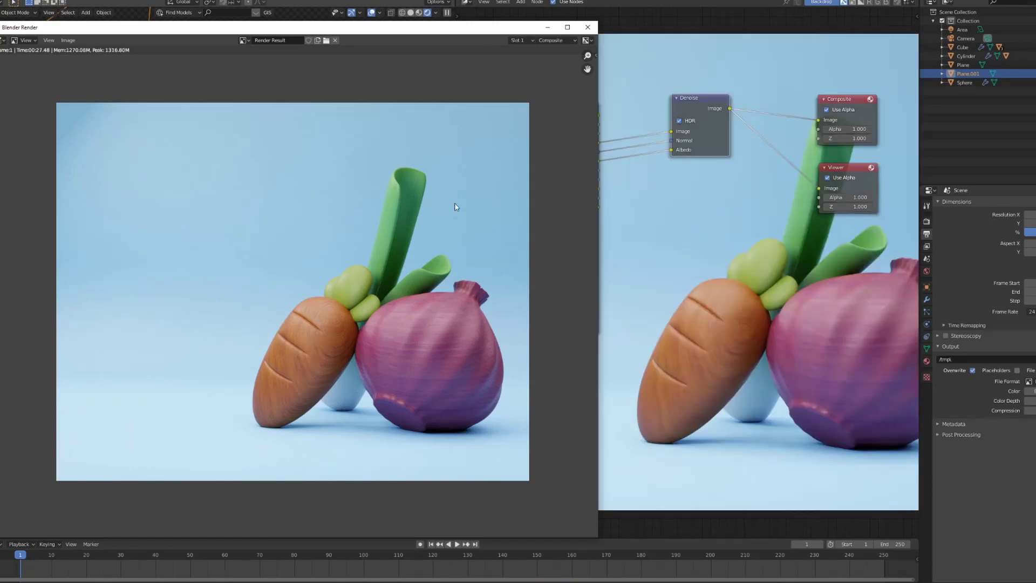
scroll(389, 276, "up", 6)
scroll(438, 77, "down", 3)
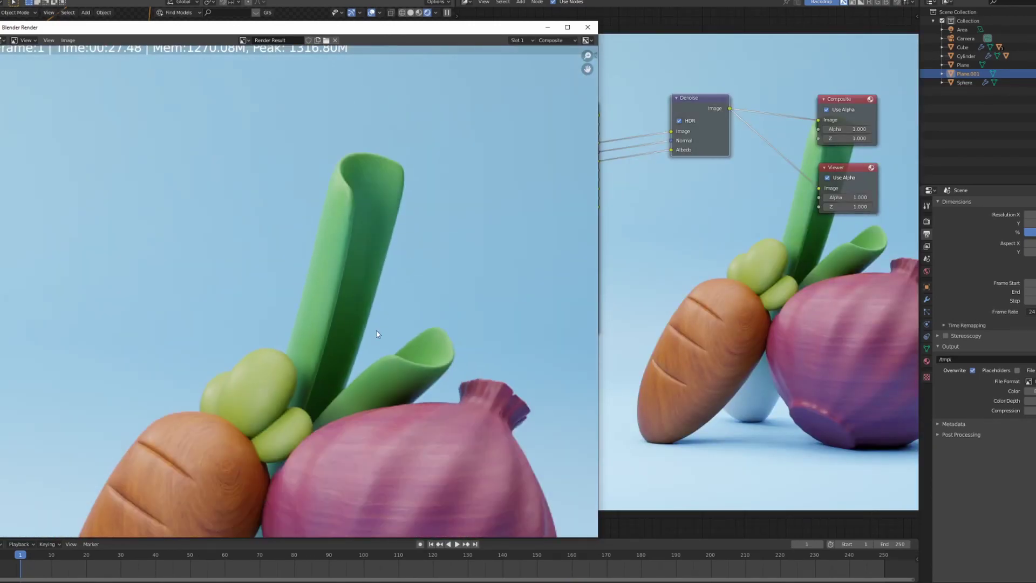
scroll(397, 228, "up", 1)
scroll(335, 285, "down", 2)
middle_click_drag(334, 285, 417, 279)
scroll(373, 290, "down", 1)
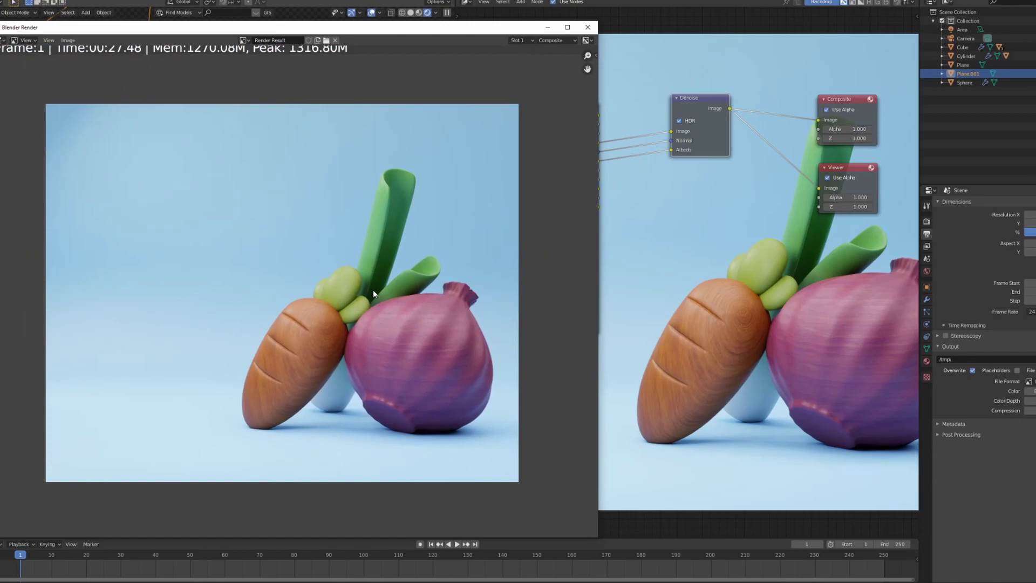
scroll(298, 311, "up", 5)
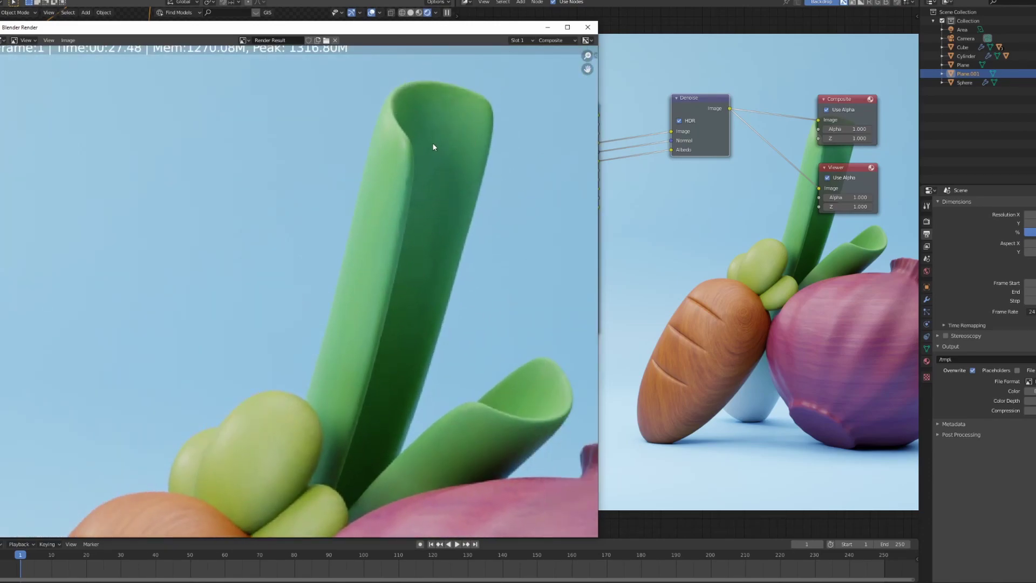
key("Home")
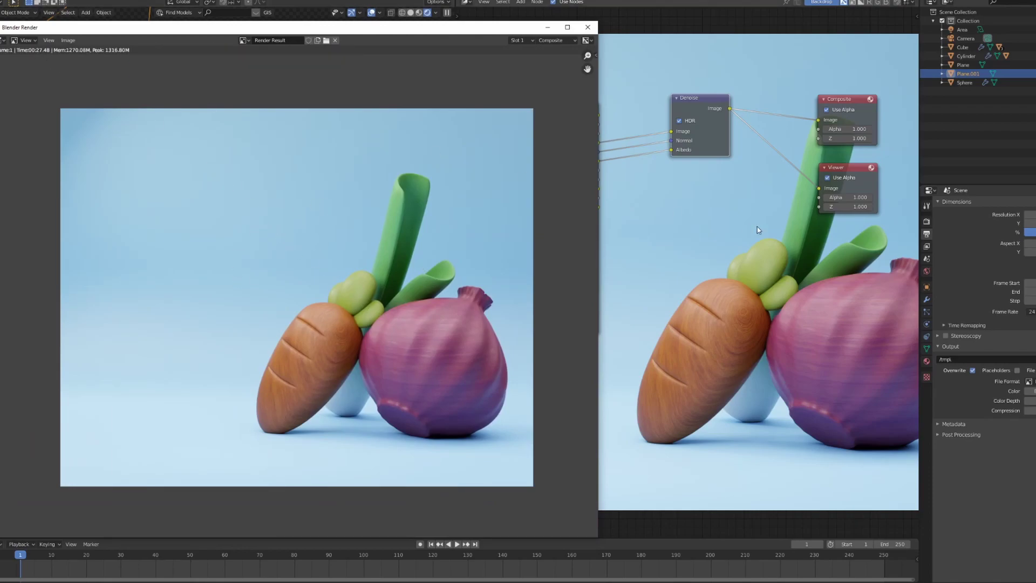
Switch the render result to Slot 2 and minimize the render window
left_click(520, 40)
left_click(517, 116)
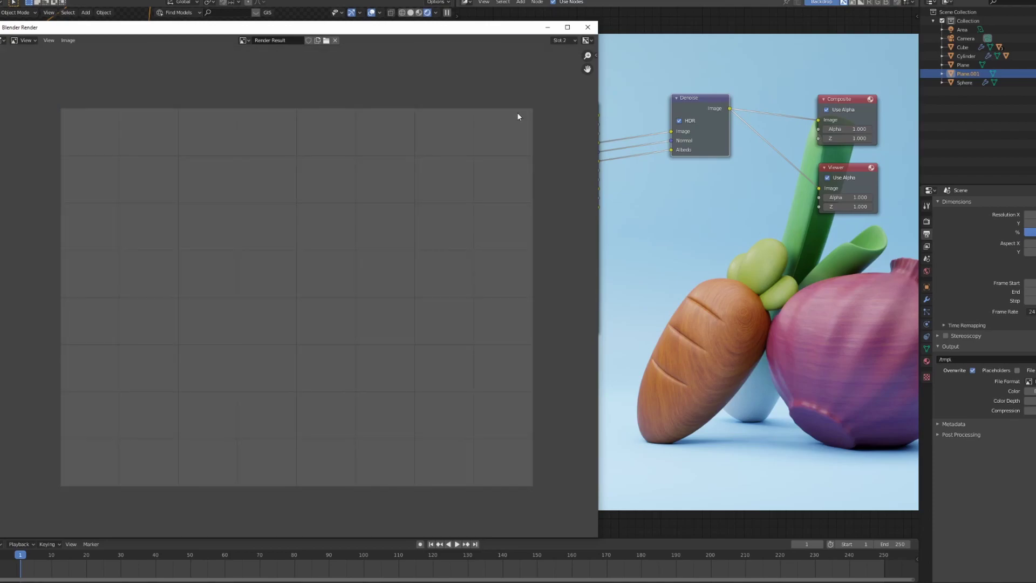
left_click(547, 27)
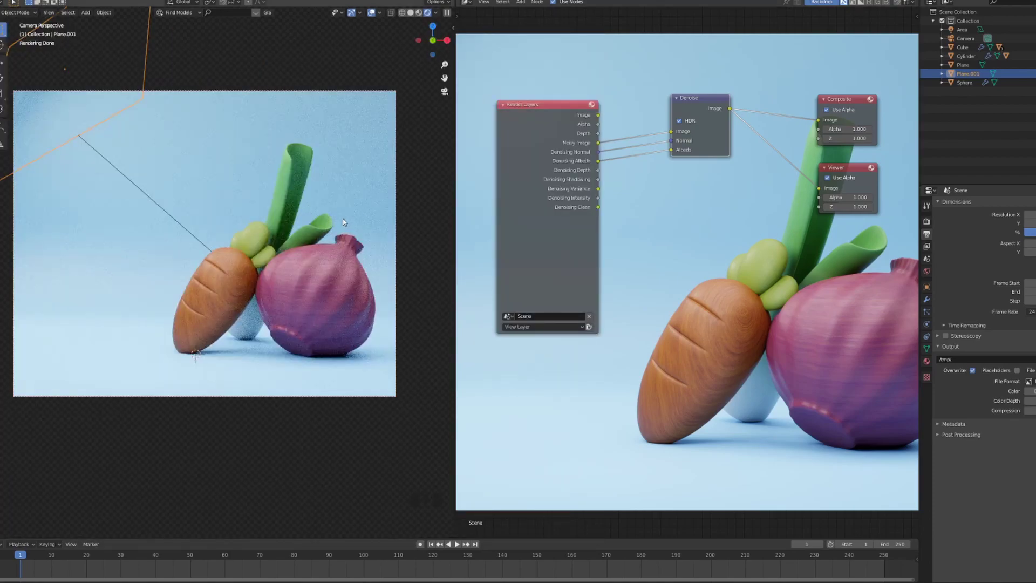
Link the Render Layers Image output directly to the Composite and Viewer nodes and delete the Denoise node
left_click_drag(598, 115, 819, 120)
left_click_drag(598, 115, 820, 187)
left_click(701, 108)
key("x")
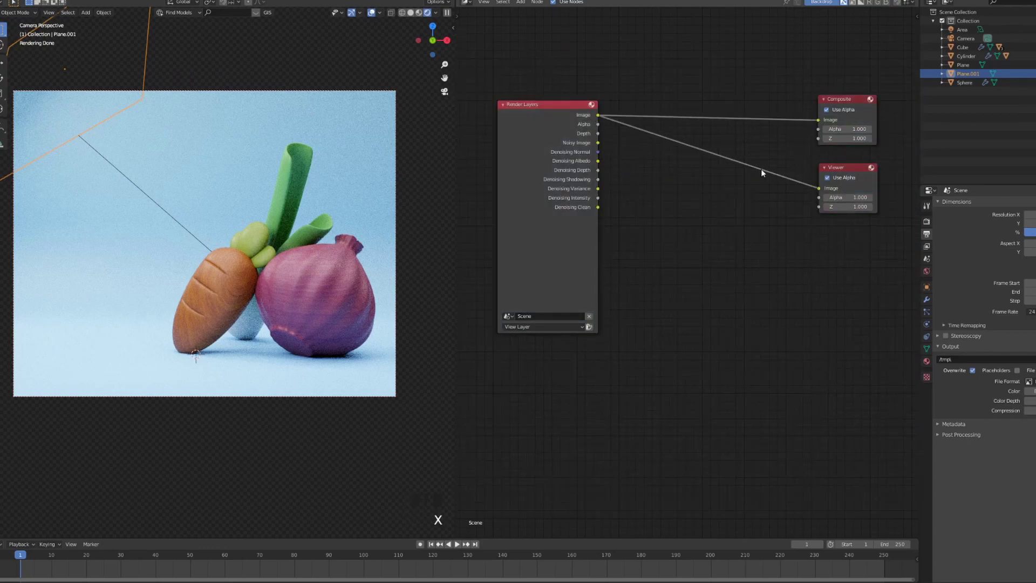
Enable Denoising for the view layer and render the image into Slot 2
left_click(926, 246)
left_click(965, 518)
left_click(966, 518)
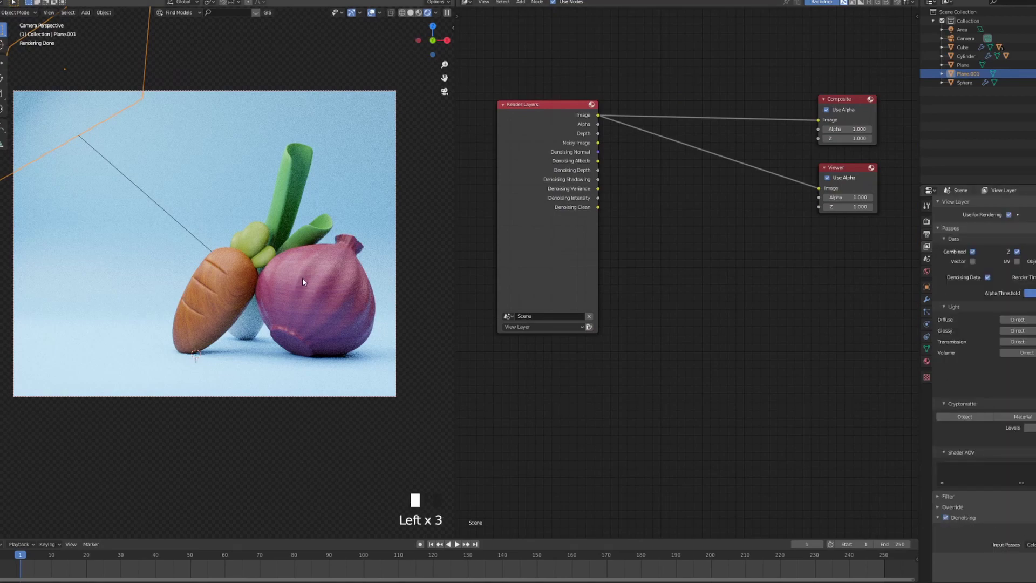
key("F12")
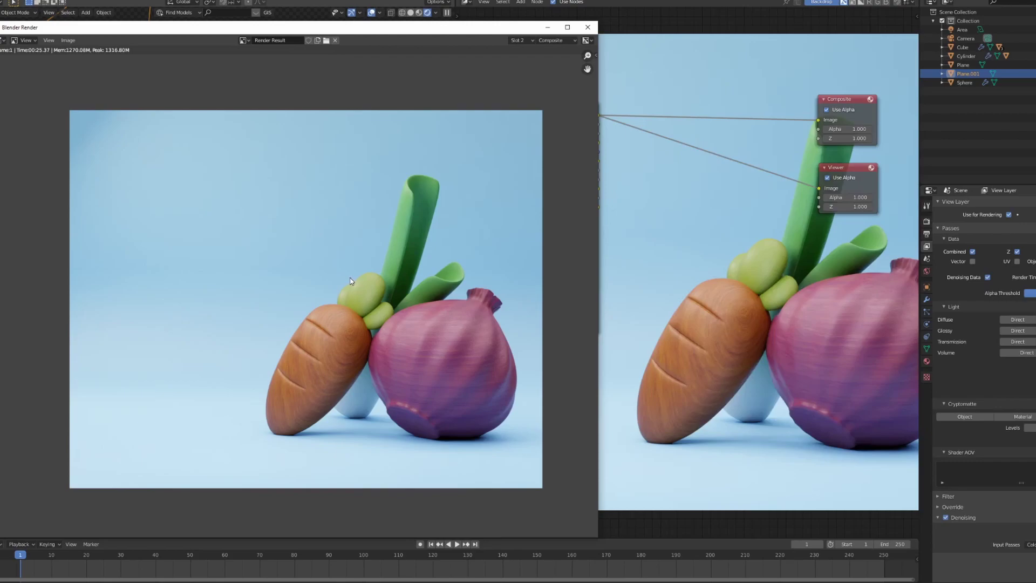
Compare the leek's detail between the Slot 1 and Slot 2 renders, ending on Slot 2
scroll(373, 261, "up", 3)
middle_click_drag(385, 252, 316, 223)
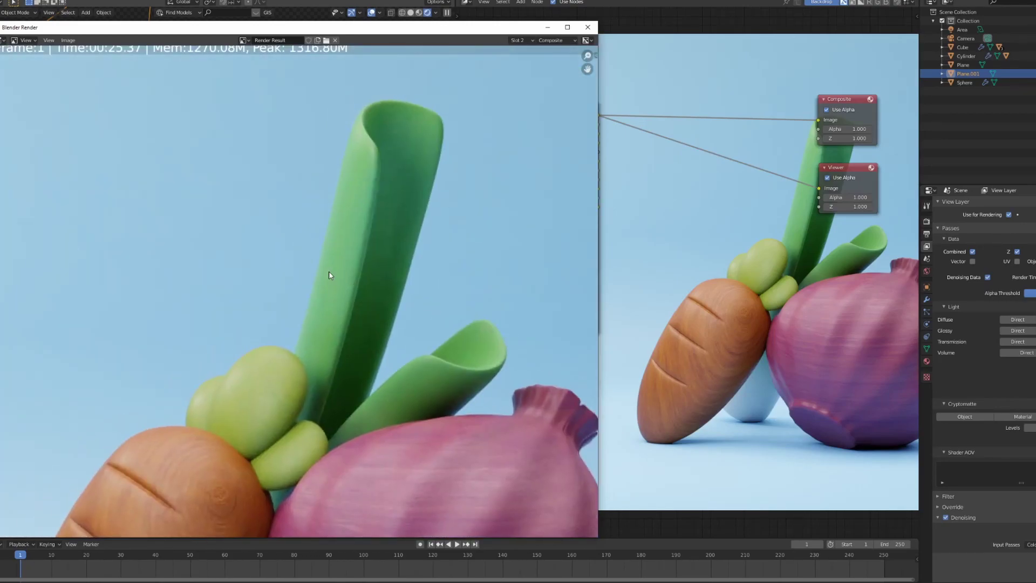
scroll(328, 271, "up", 1)
middle_click_drag(355, 188, 315, 227)
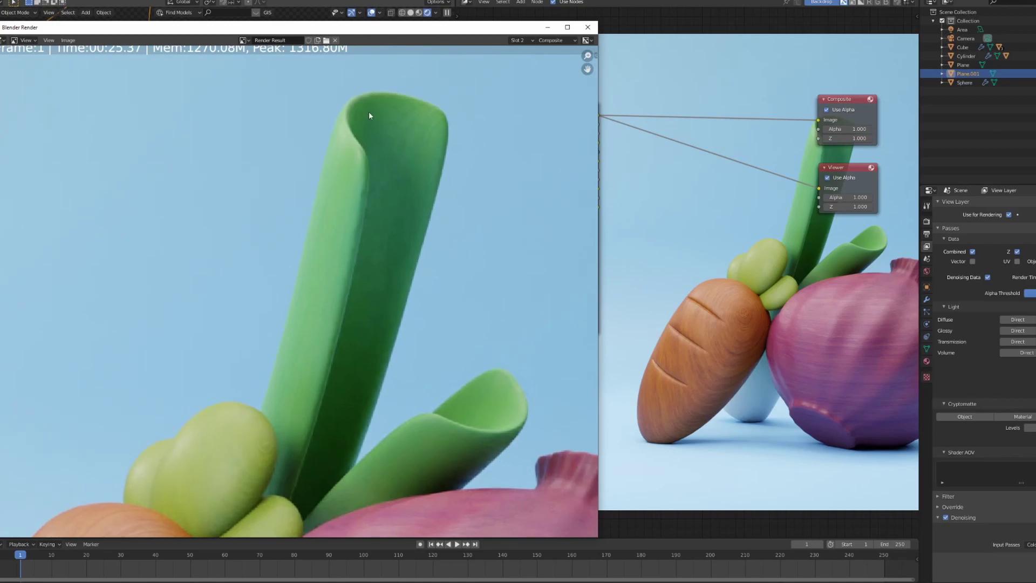
left_click(518, 41)
left_click(527, 126)
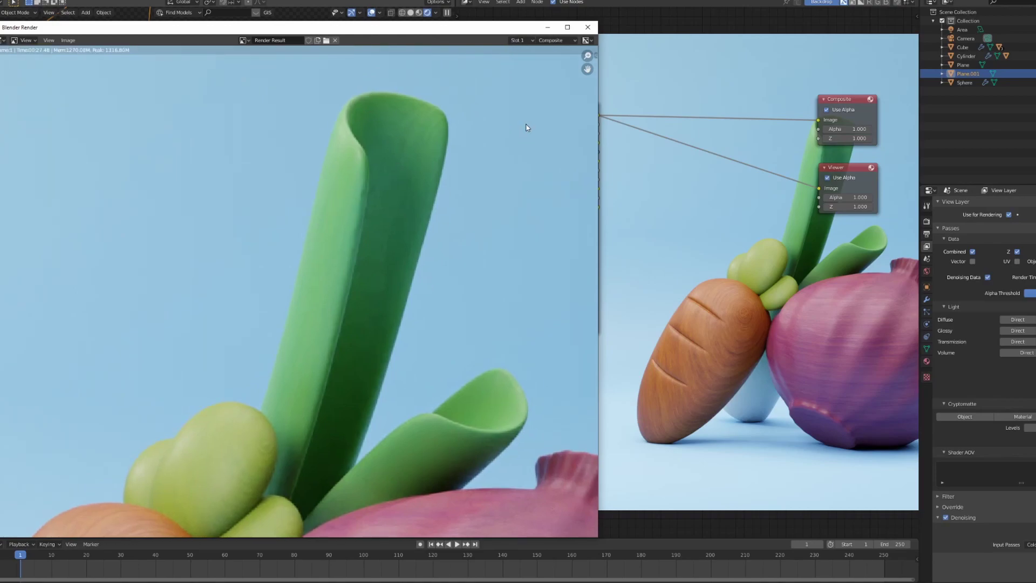
left_click(530, 42)
left_click(528, 115)
key("j")
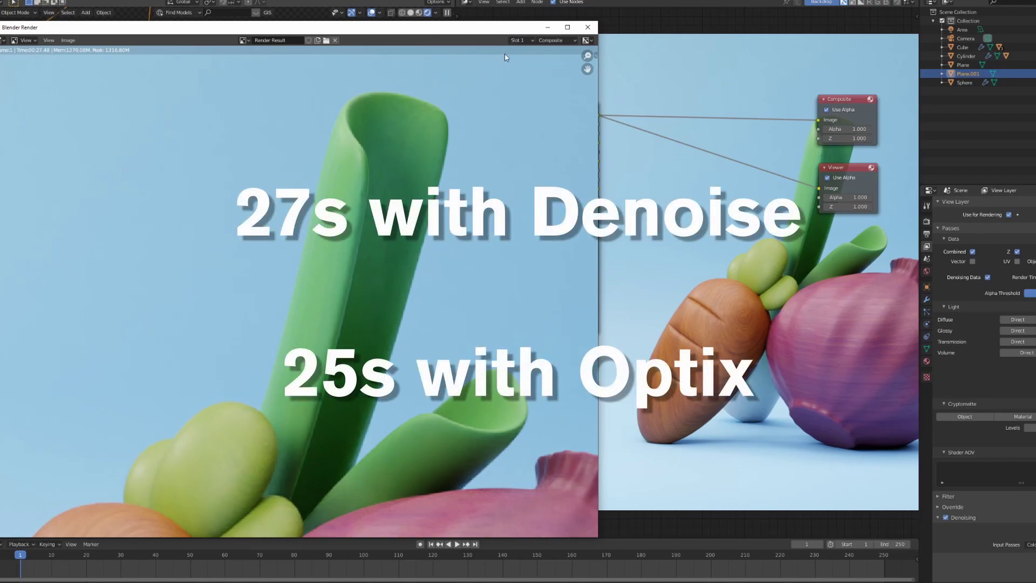
left_click(523, 43)
left_click(527, 120)
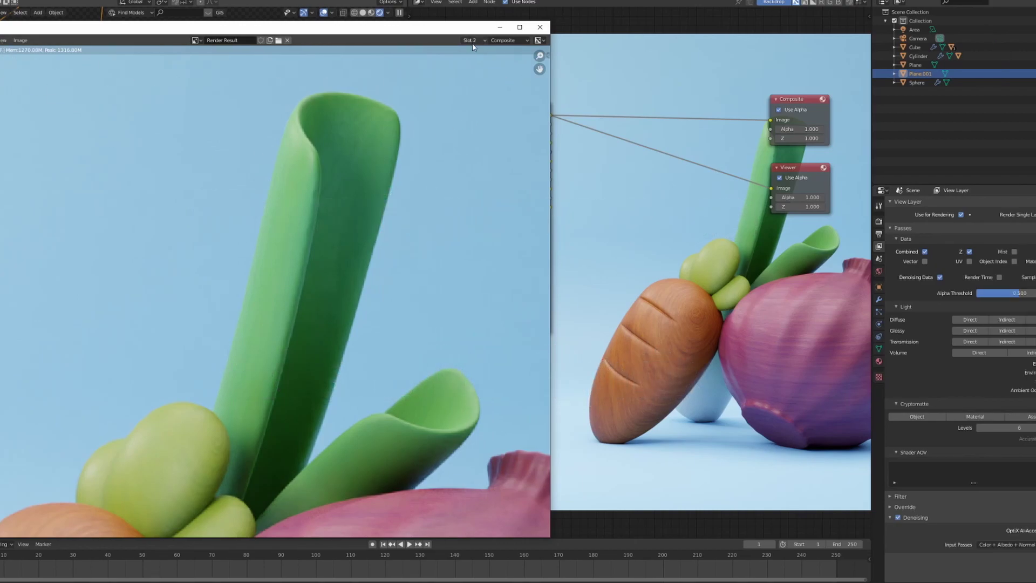
Switch the render result to the empty Slot 3
left_click(472, 42)
left_click(470, 107)
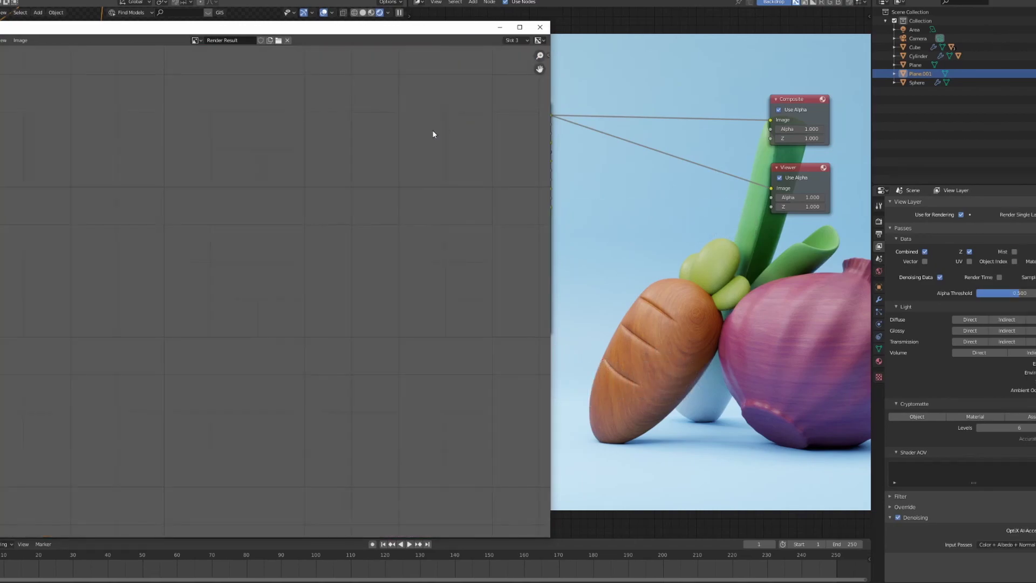
Set the Cycles render samples to 400
key("Escape")
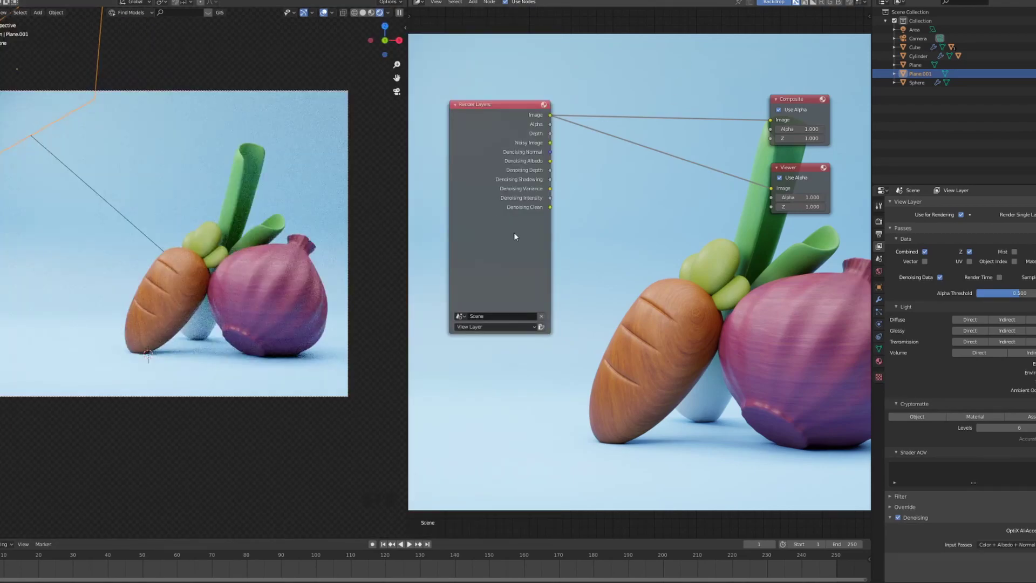
left_click(878, 234)
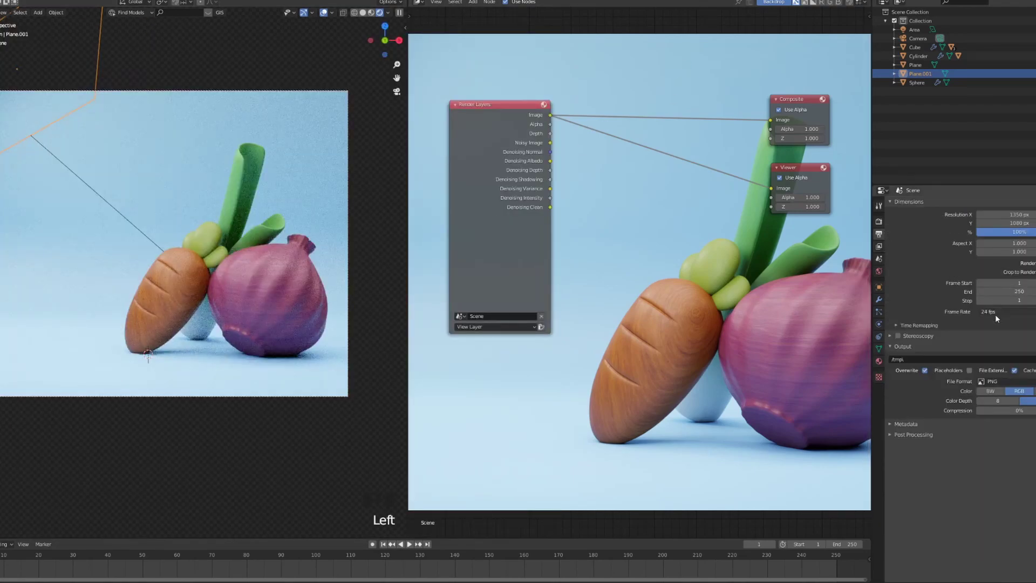
left_click(878, 221)
scroll(1009, 331, "up", 2)
scroll(1009, 331, "up", 10)
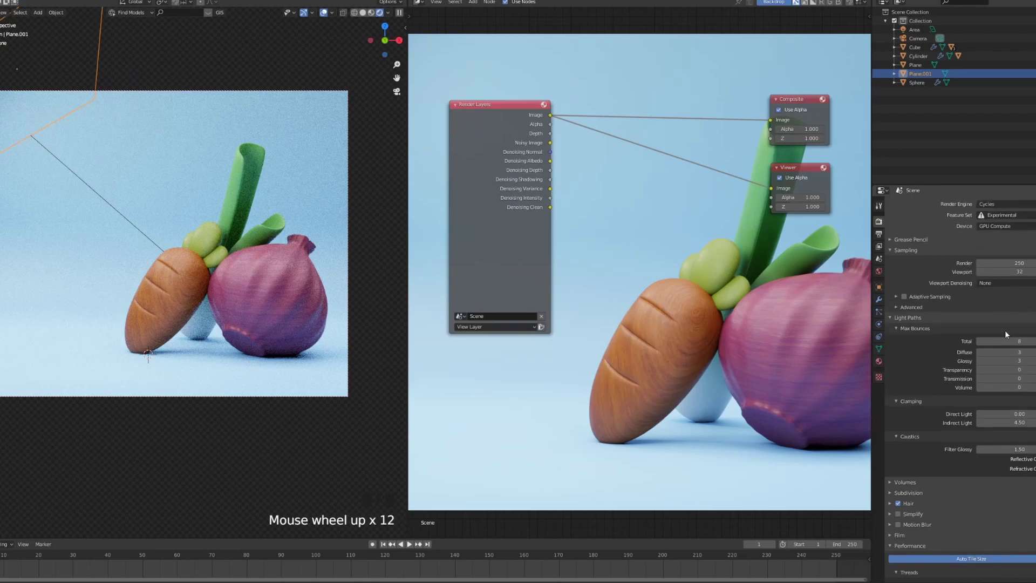
left_click(1003, 262)
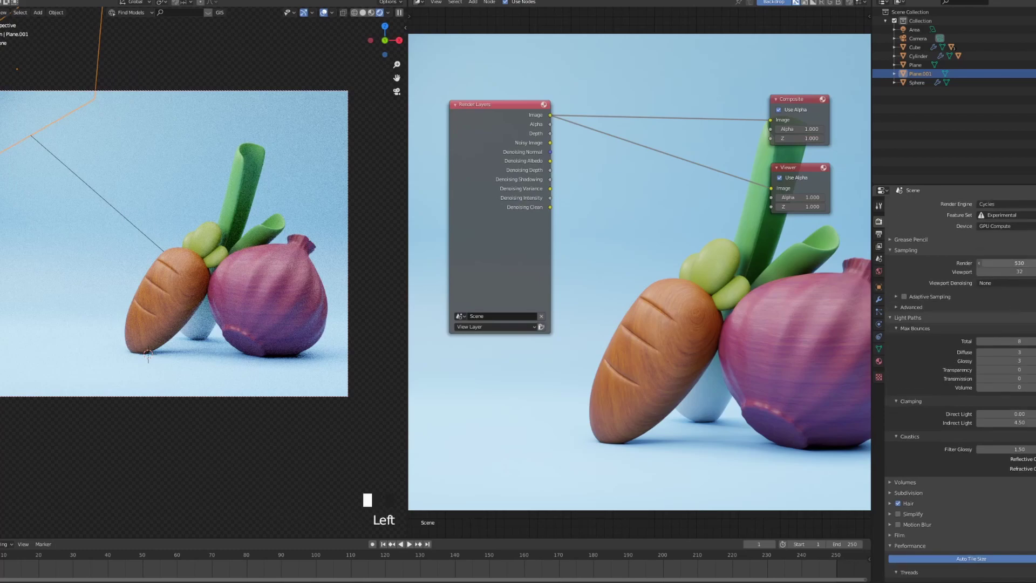
left_click(1016, 263, "ctrl")
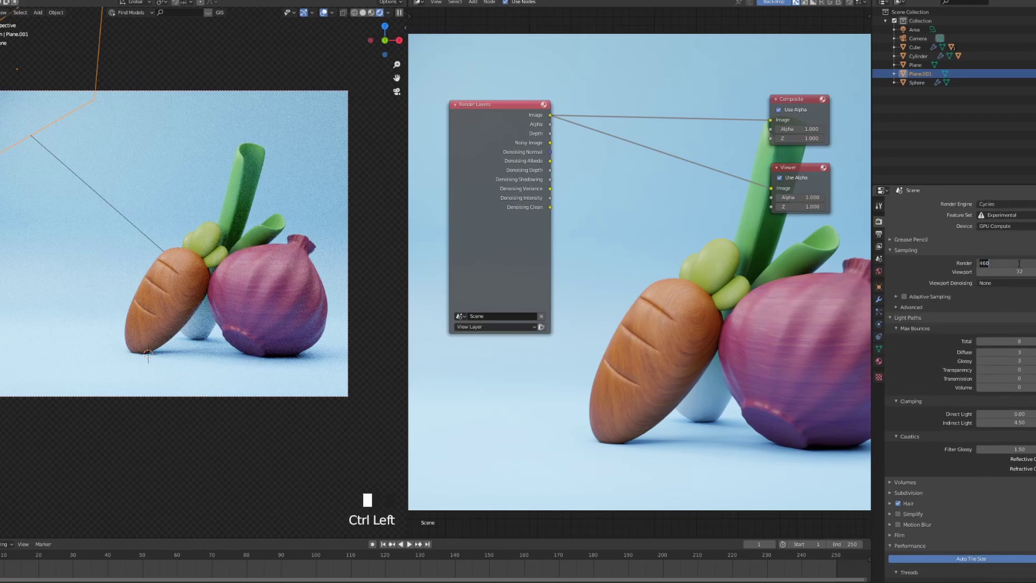
type("200")
key("Return")
Insert a Denoise node between the Render Layers Image output and the Composite and Viewer nodes
key("shift+a")
left_click(667, 144)
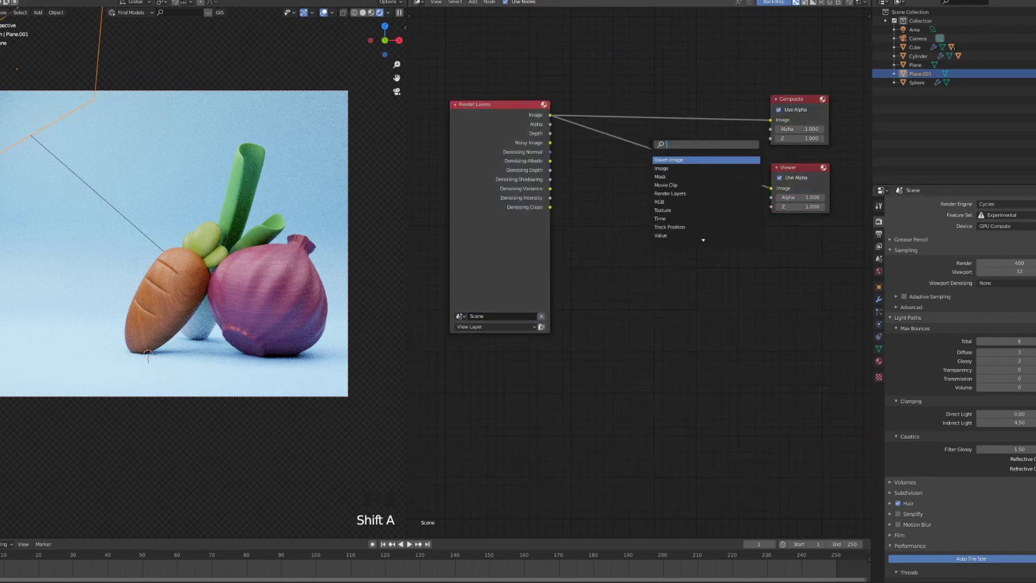
type("de")
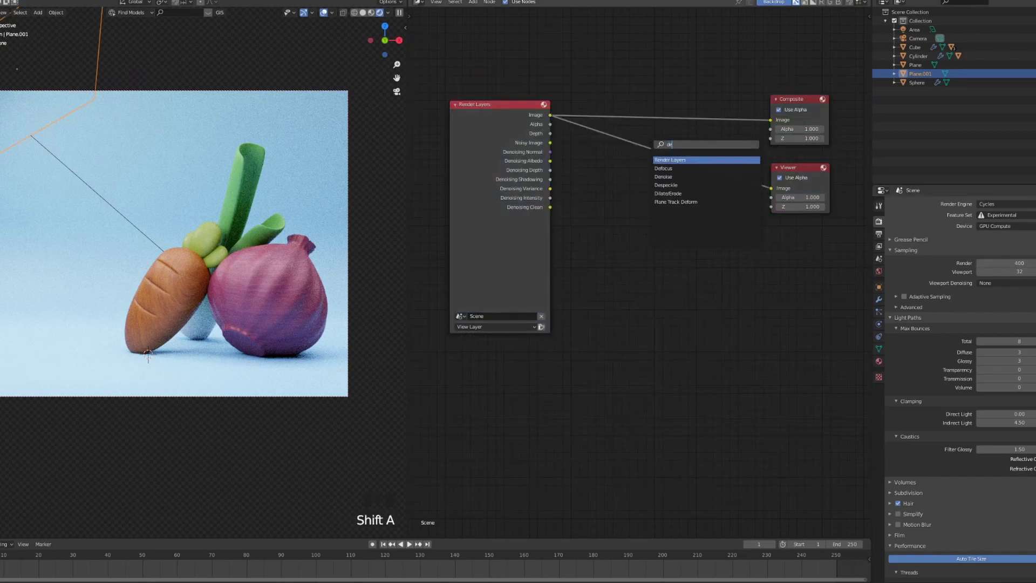
left_click(662, 176)
Disable Denoising for the view layer and render the image into Slot 3
left_click(879, 270)
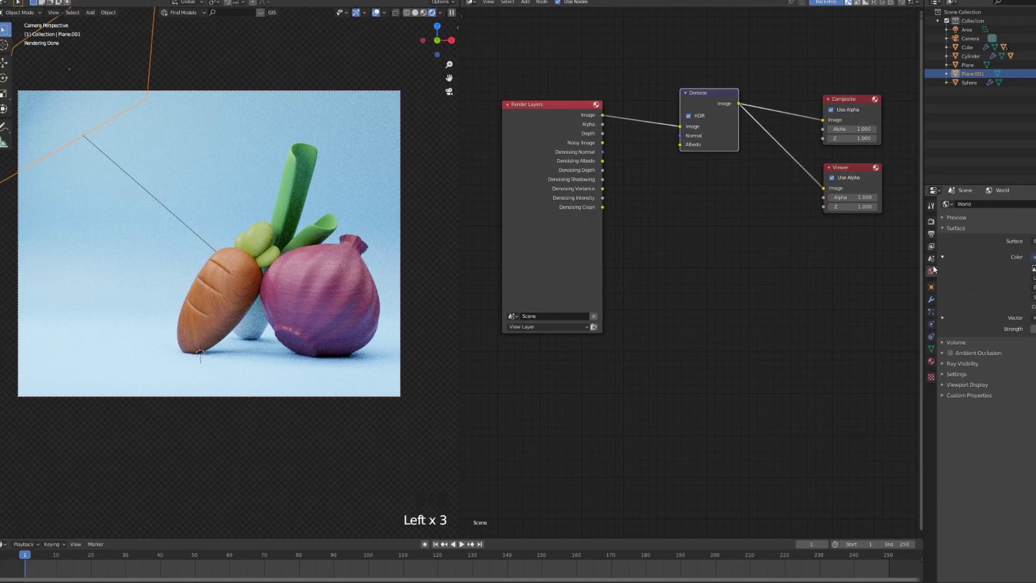
left_click(879, 259)
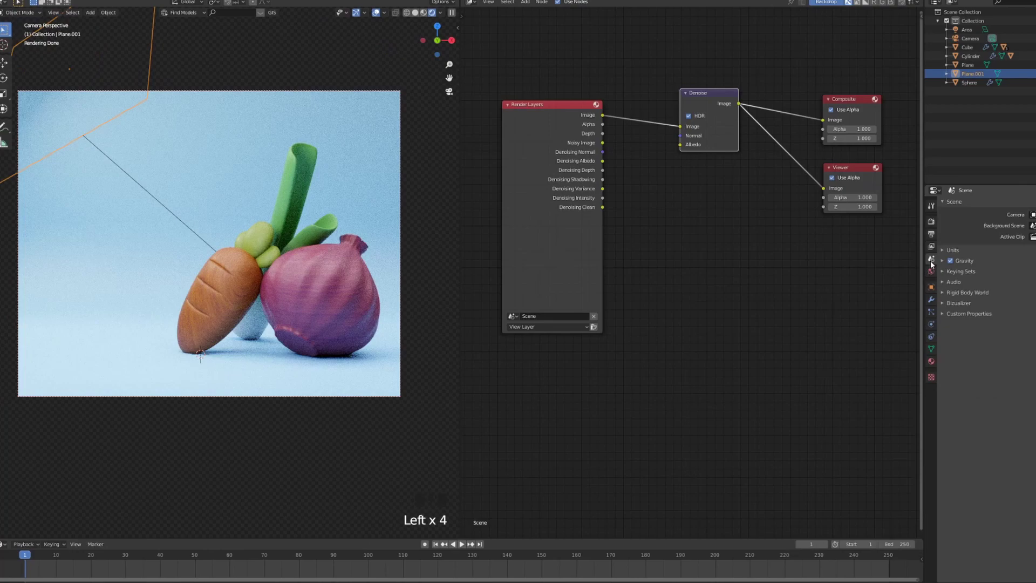
left_click(879, 247)
left_click(950, 517)
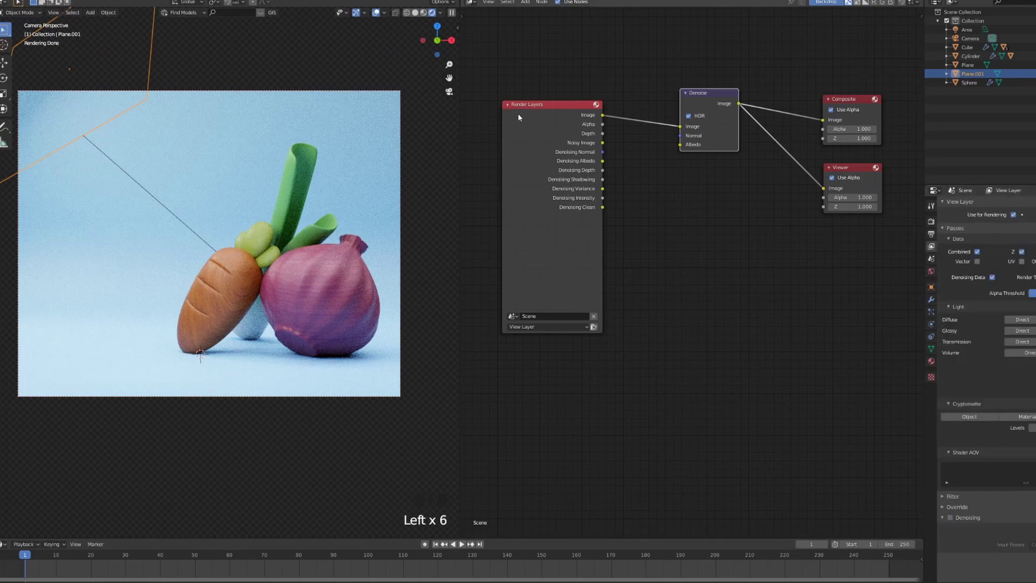
key("F12")
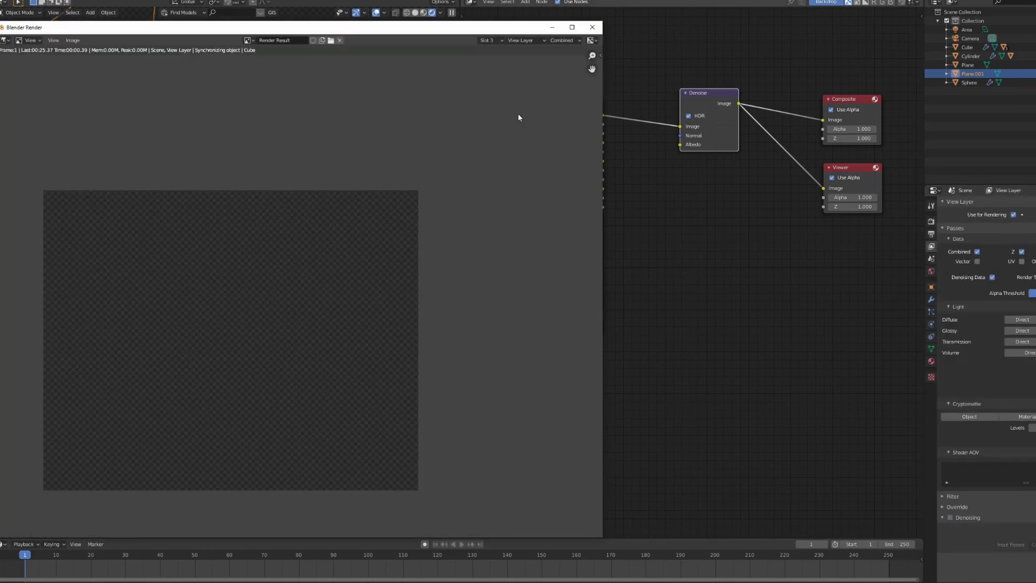
Compare the leek's detail between the Slot 3 and Slot 1 renders, ending on Slot 3
scroll(465, 126, "up", 2)
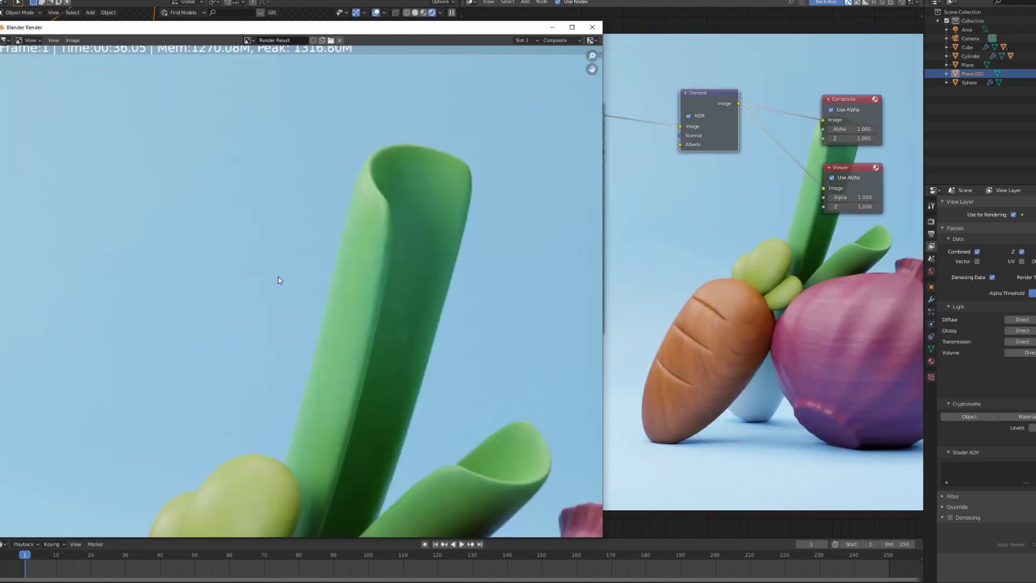
scroll(230, 192, "down", 3)
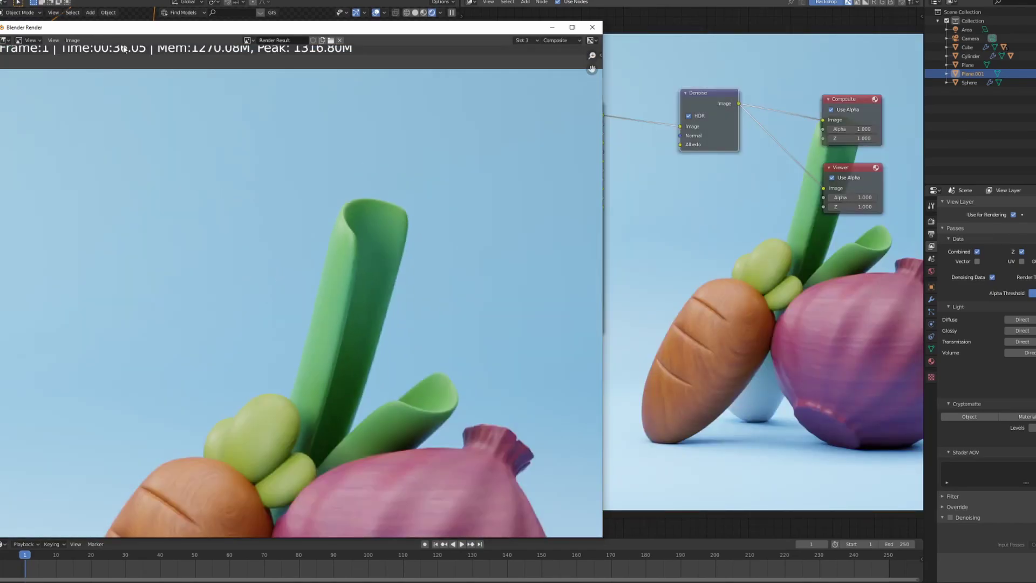
scroll(330, 234, "up", 2)
scroll(330, 234, "up", 1)
left_click(522, 40)
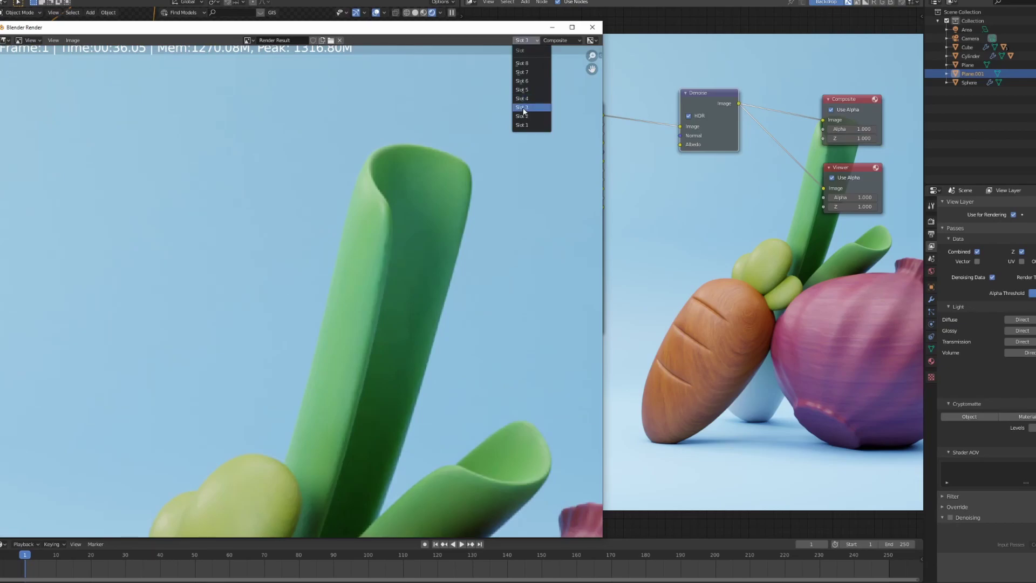
left_click(522, 125)
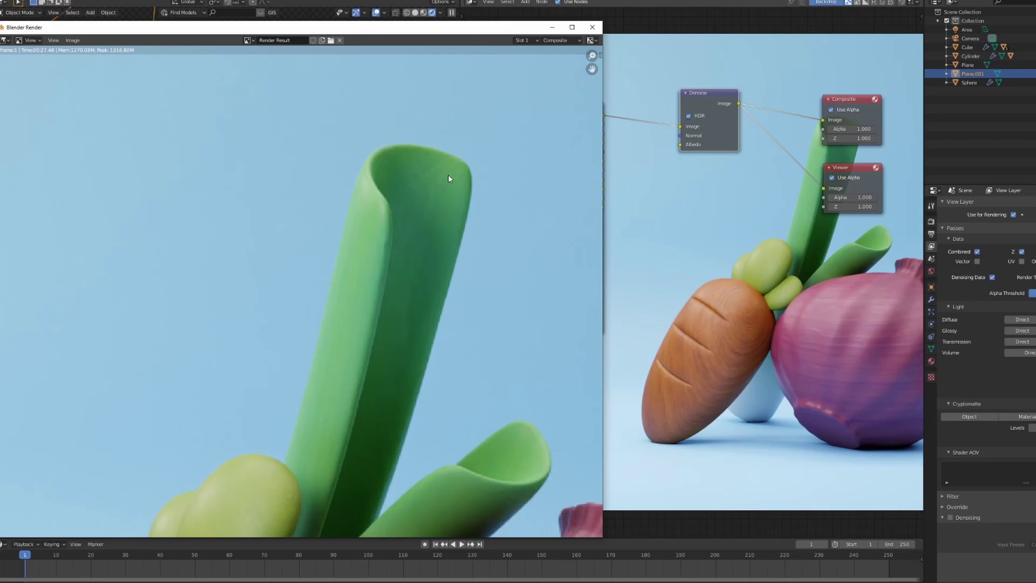
left_click(521, 41)
left_click(521, 107)
View the whole Slot 3 render and switch the render result to the empty Slot 4
scroll(329, 275, "down", 6)
middle_click_drag(291, 312, 361, 248)
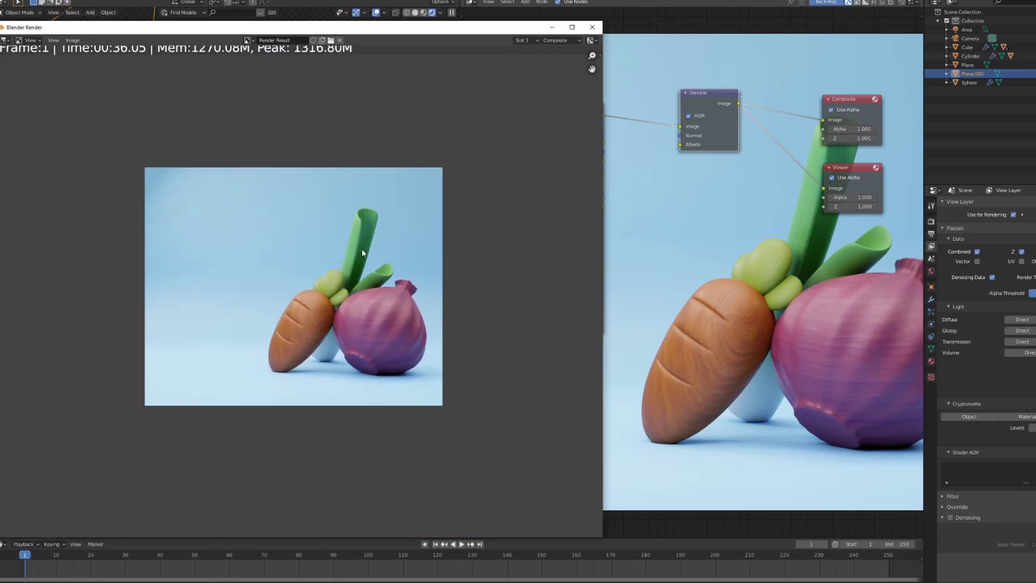
scroll(361, 248, "up", 1)
left_click(521, 40)
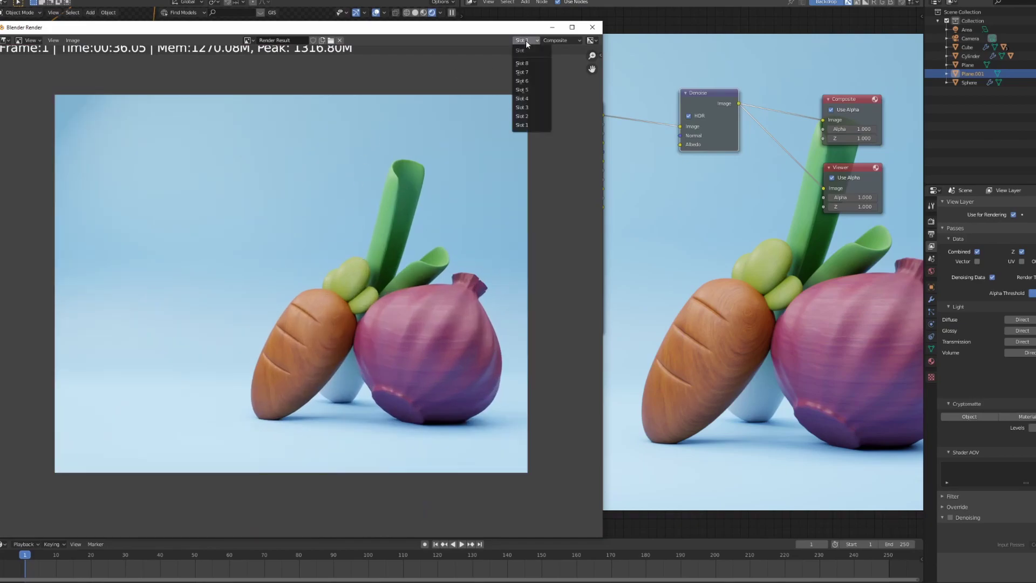
left_click(521, 99)
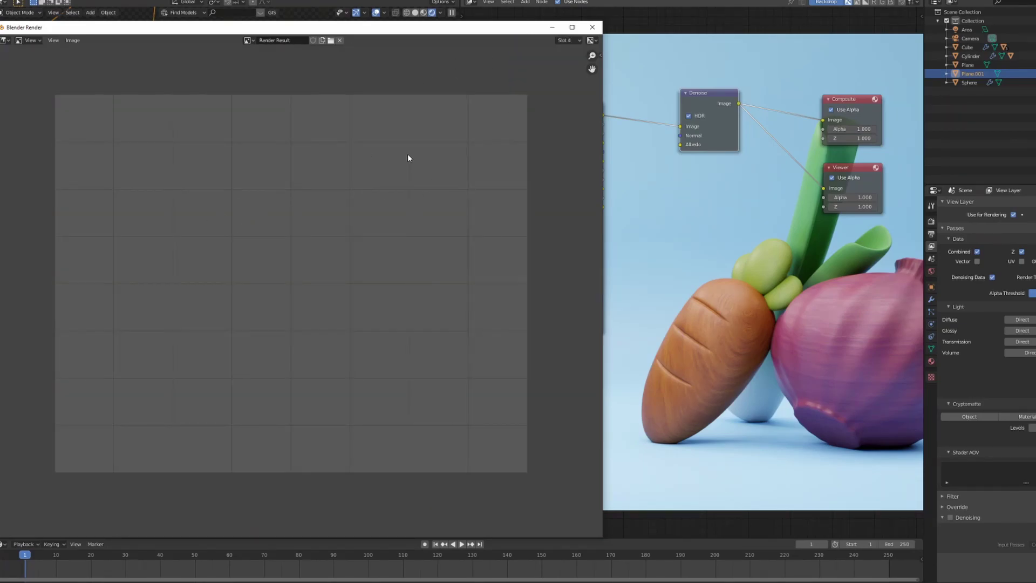
Enable Denoising for the view layer and link the Render Layers Image output directly to the Composite and Viewer nodes
left_click(950, 517)
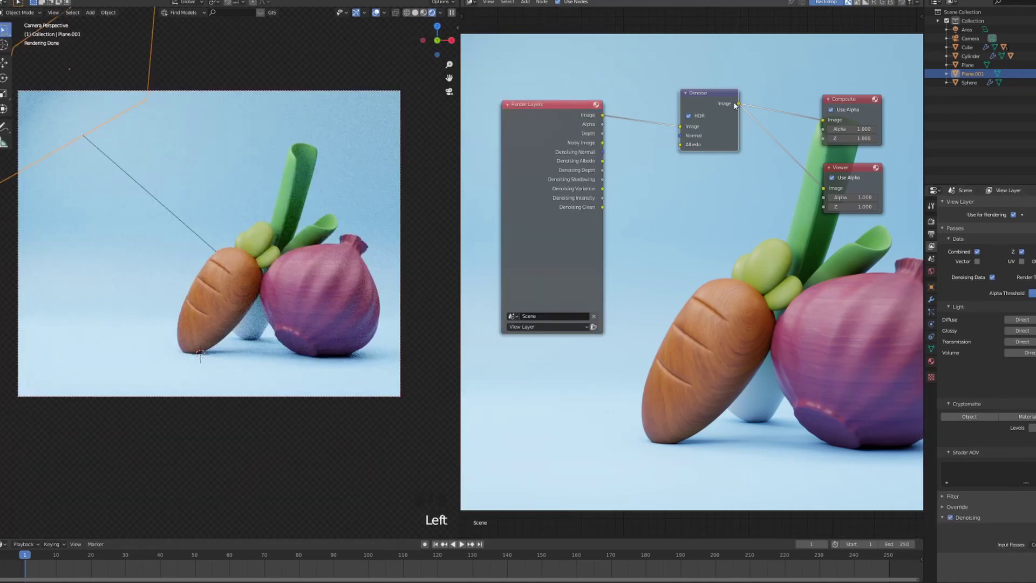
left_click_drag(602, 115, 823, 120)
left_click_drag(602, 115, 823, 189)
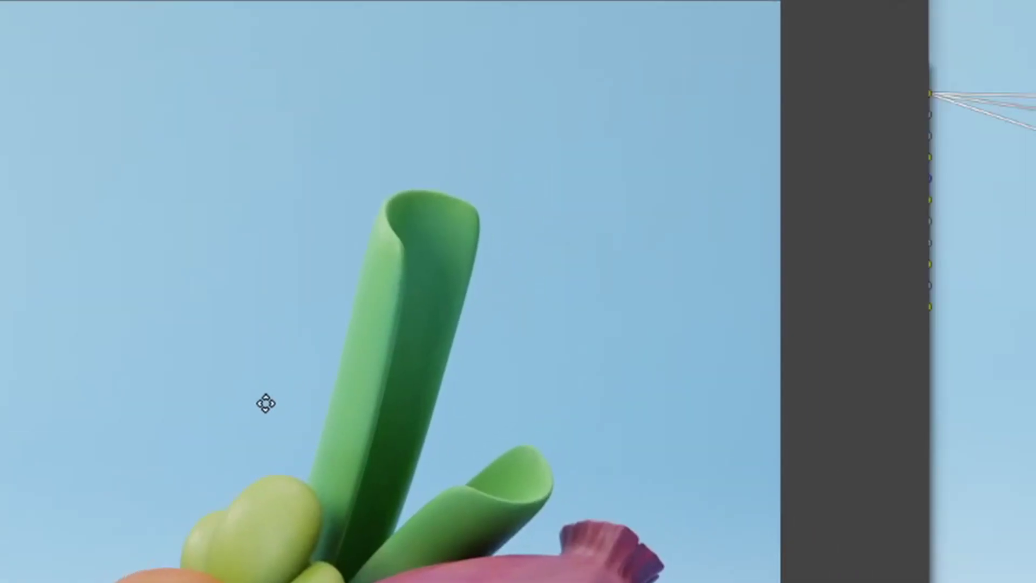
Compare the upper part of the leek between the Slot 4 and Slot 2 renders
scroll(224, 491, "up", 3)
middle_click_drag(446, 304, 356, 421)
left_click(755, 1)
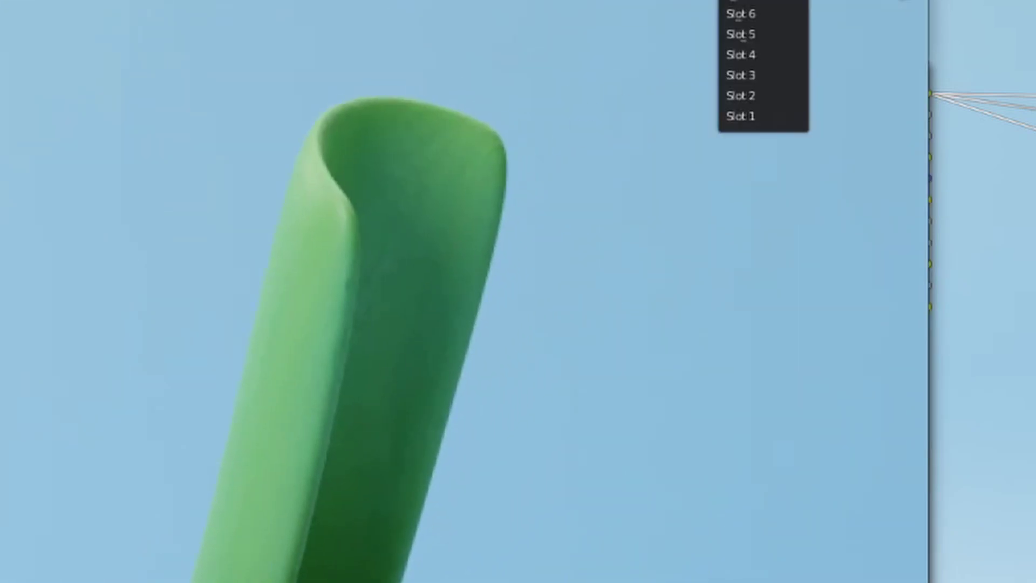
left_click(754, 96)
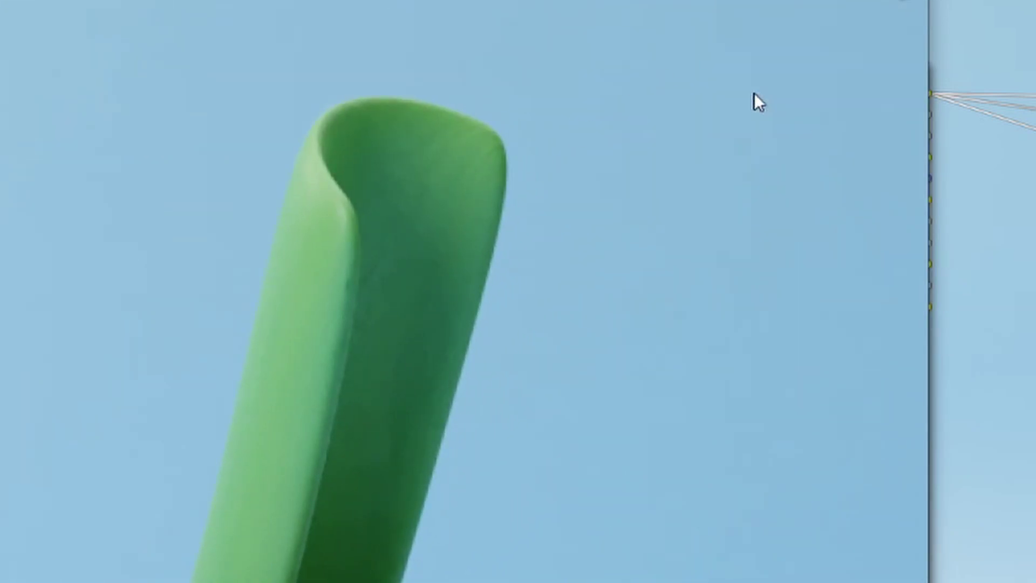
scroll(371, 252, "up", 1)
middle_click_drag(367, 250, 324, 418)
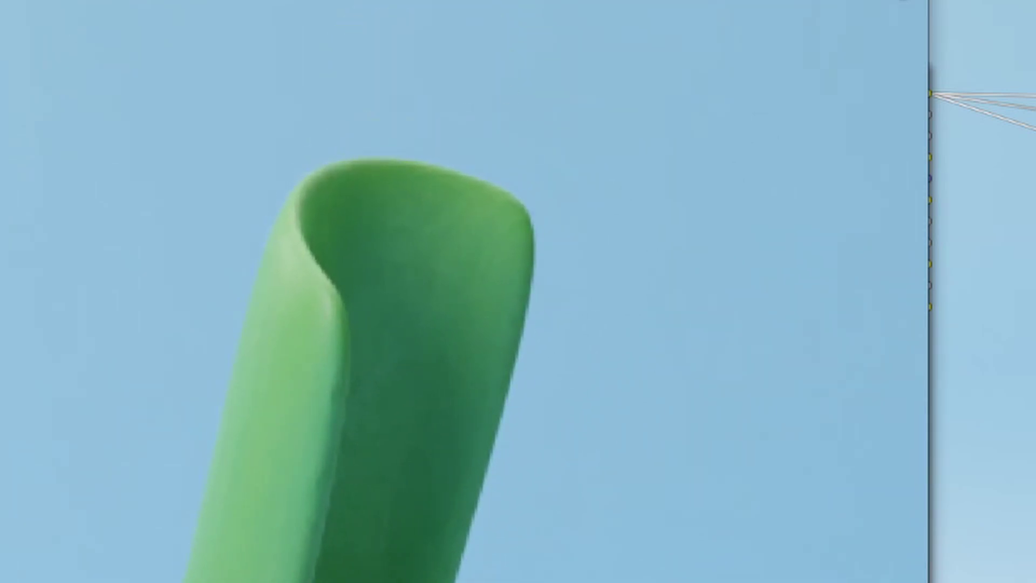
Alternate between the Slot 4 and Slot 3 renders to examine the leek's rim and inner surface up close
left_click(756, 0)
left_click(763, 52)
left_click(756, 0)
left_click(750, 80)
left_click(756, 1)
left_click(754, 74)
left_click(755, 0)
left_click(743, 75)
left_click(756, 1)
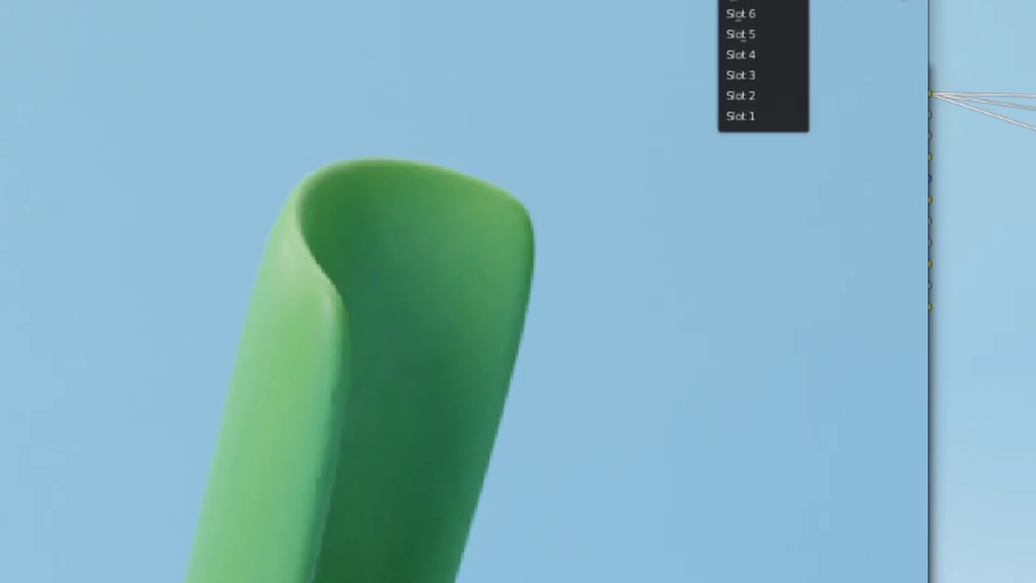
left_click(751, 51)
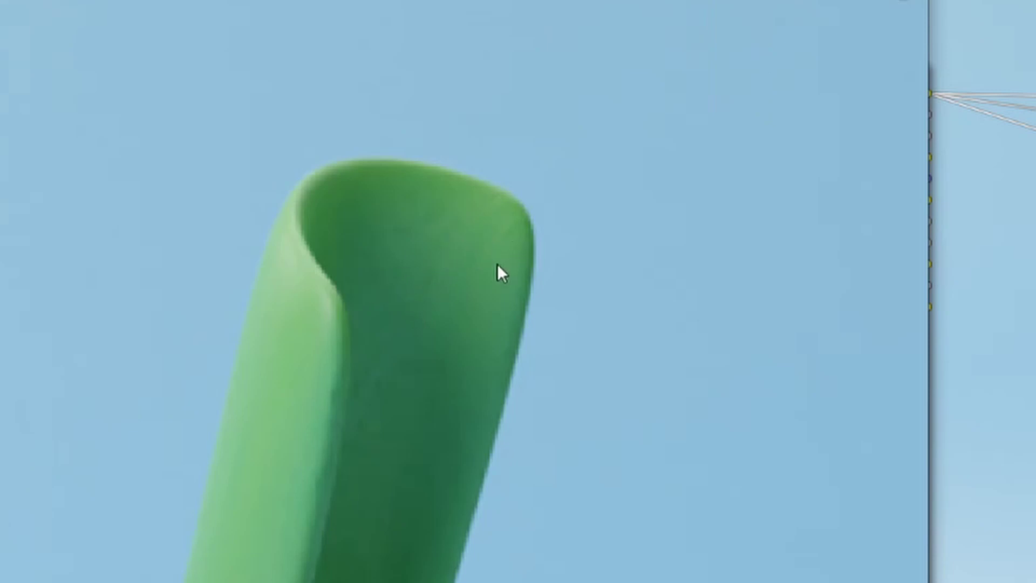
Compare the vegetables at a wider view in the Slot 4 and Slot 3 renders, ending on Slot 3
scroll(496, 263, "down", 4)
middle_click_drag(153, 501, 392, 335)
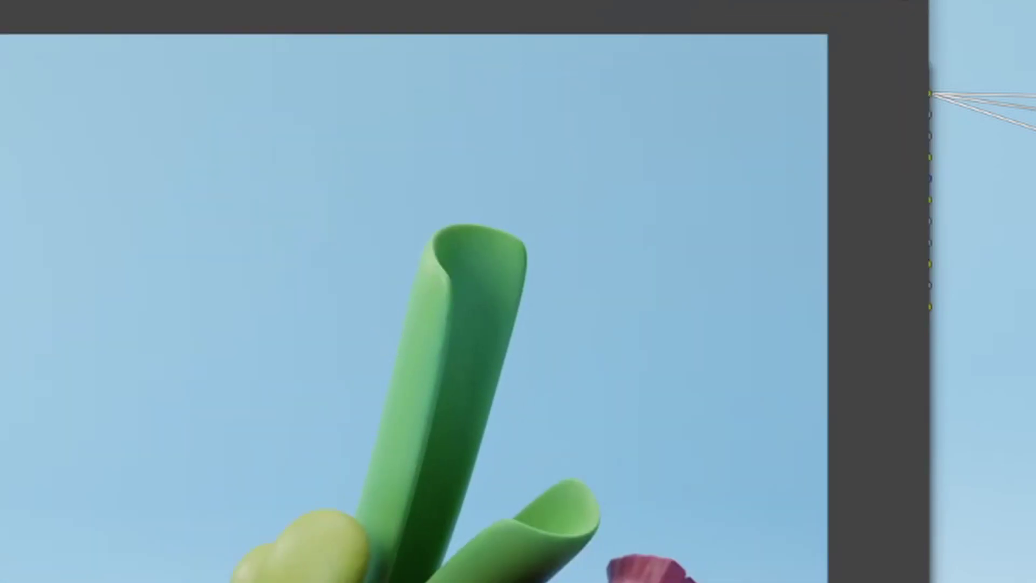
left_click(756, 1)
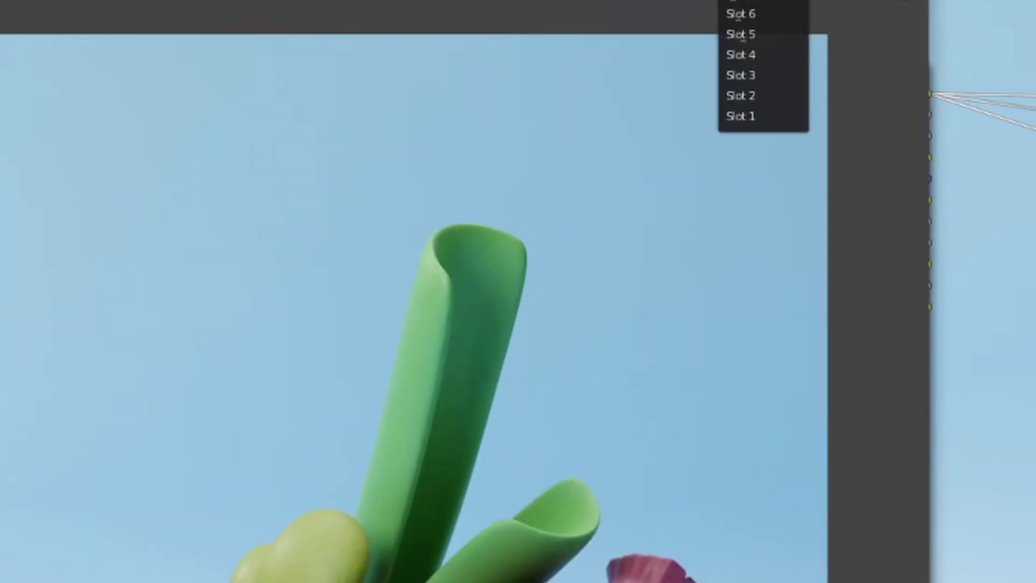
left_click(742, 75)
scroll(286, 329, "down", 1)
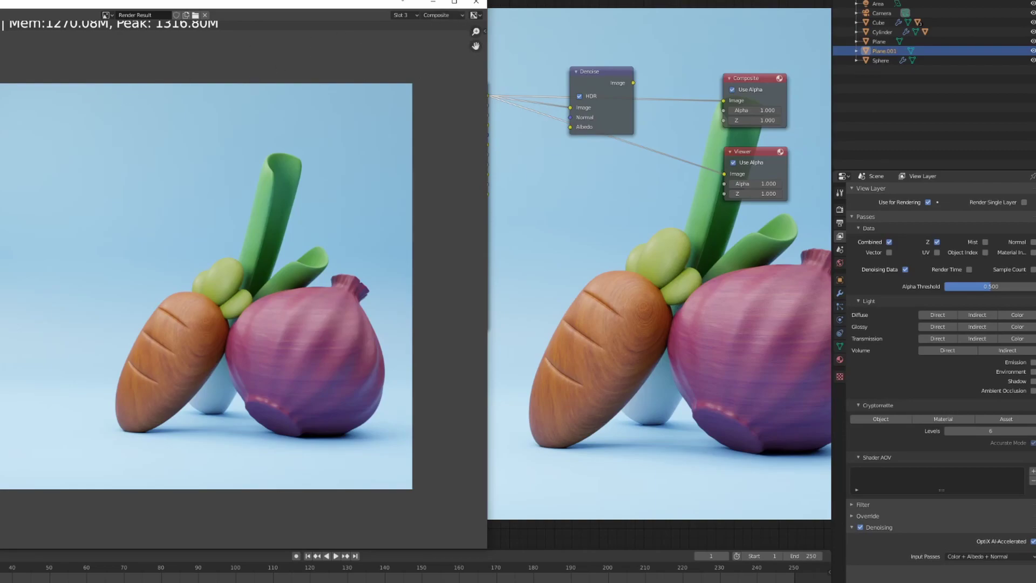
Close the render window and set the Cycles render samples to 150
left_click(476, 2)
scroll(849, 243, "up", 2)
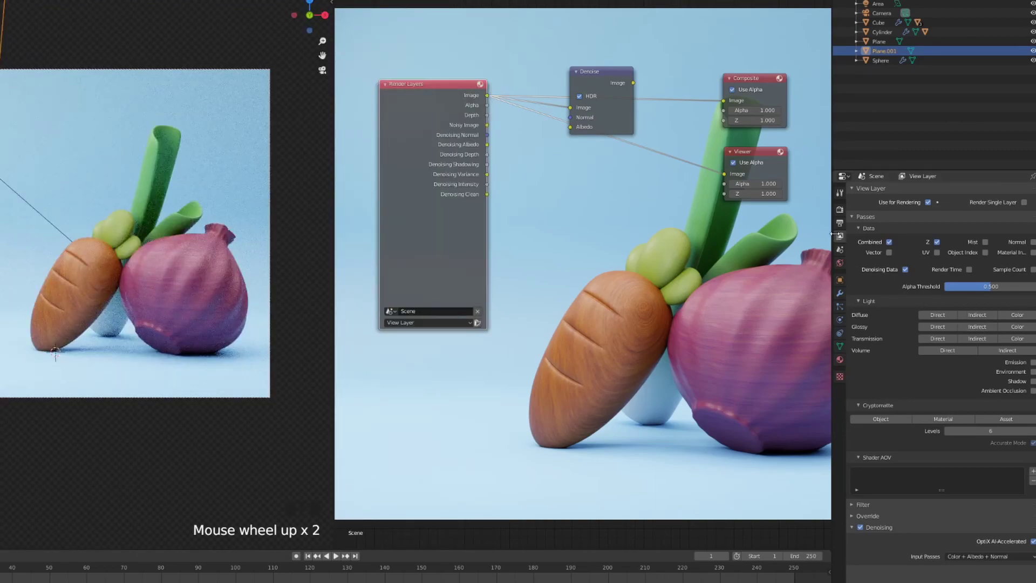
left_click(840, 224)
left_click(839, 236)
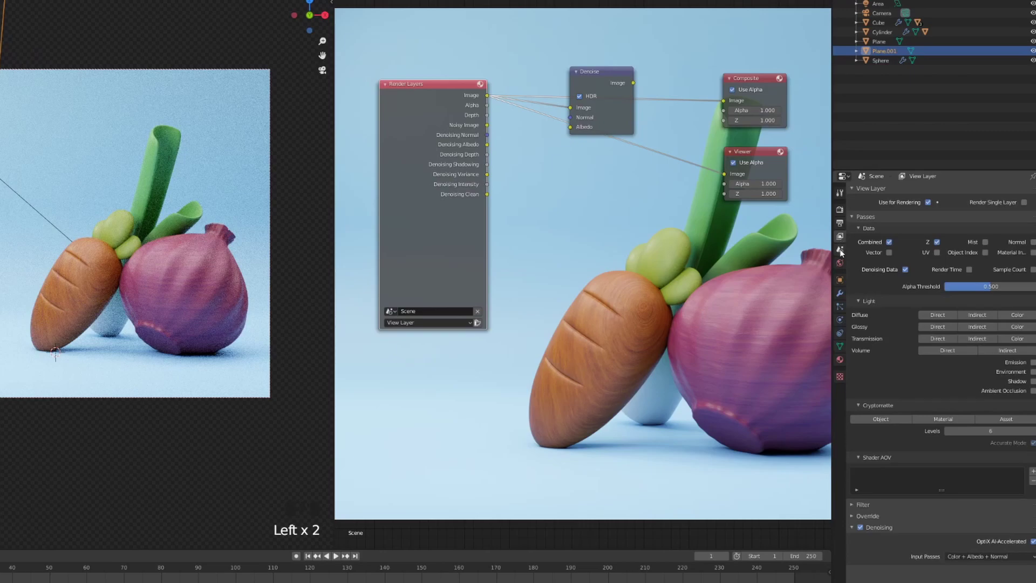
left_click(840, 249)
left_click(839, 222)
left_click(839, 209)
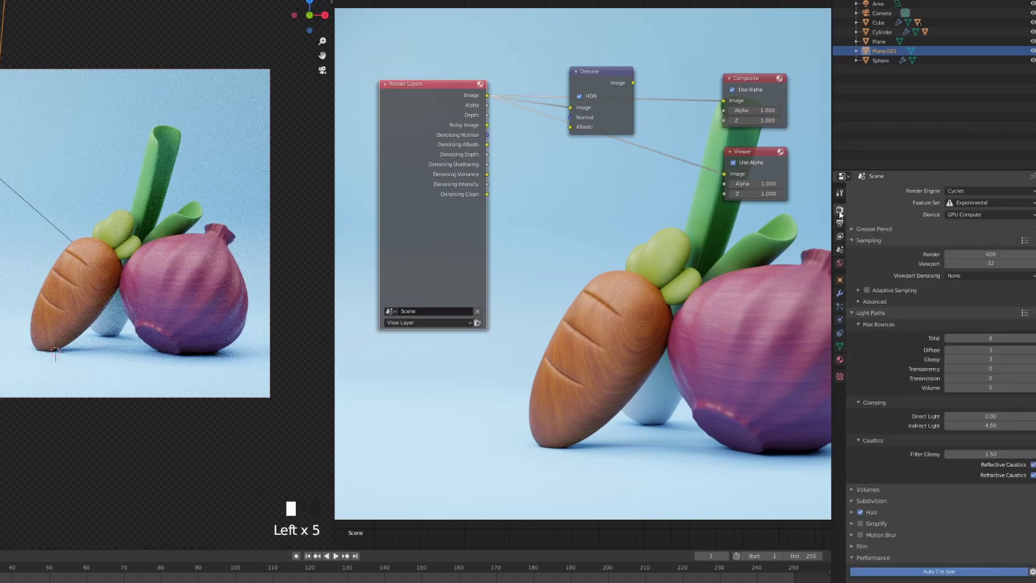
left_click(976, 251)
type("150")
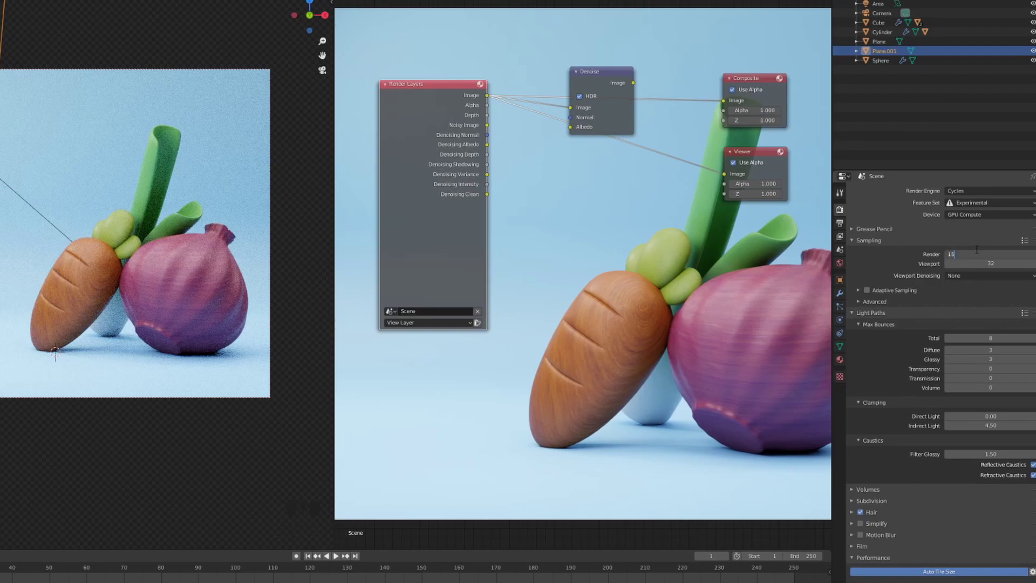
key("Return")
Switch the render result to Slot 5 and link the Denoise node's Image output to the Composite and Viewer nodes
left_click(402, 15)
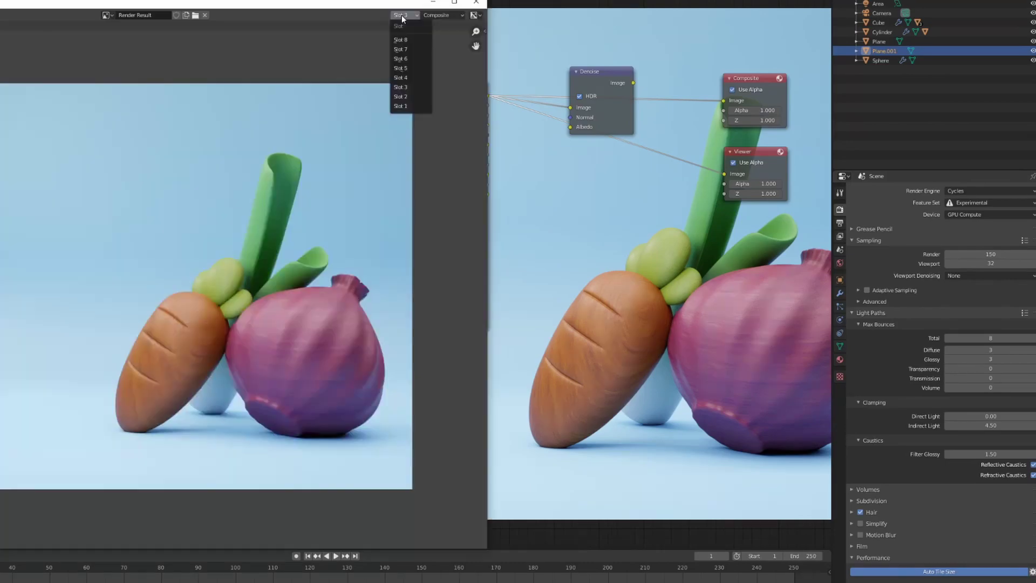
left_click(413, 69)
left_click(605, 59)
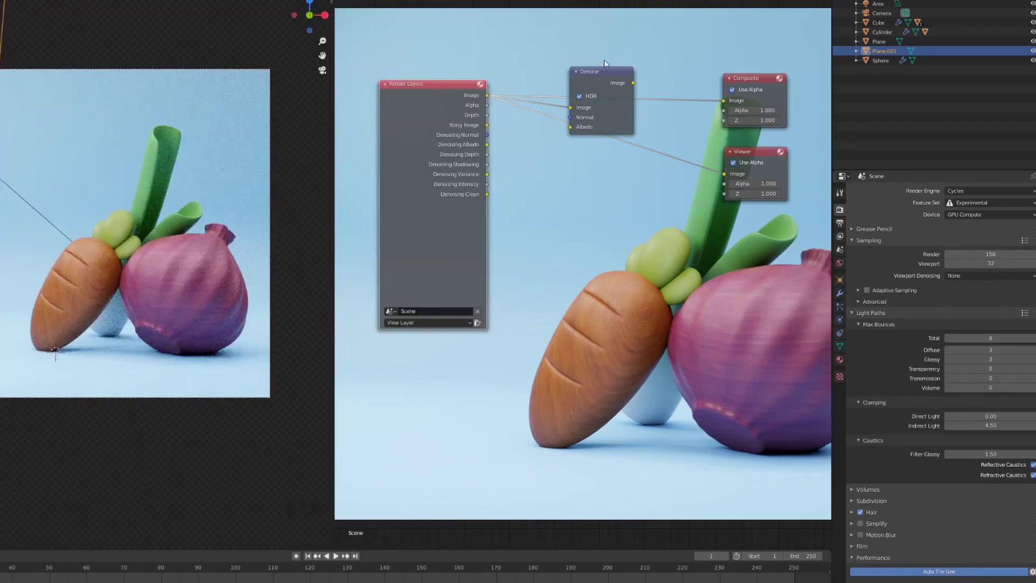
left_click_drag(632, 83, 723, 101)
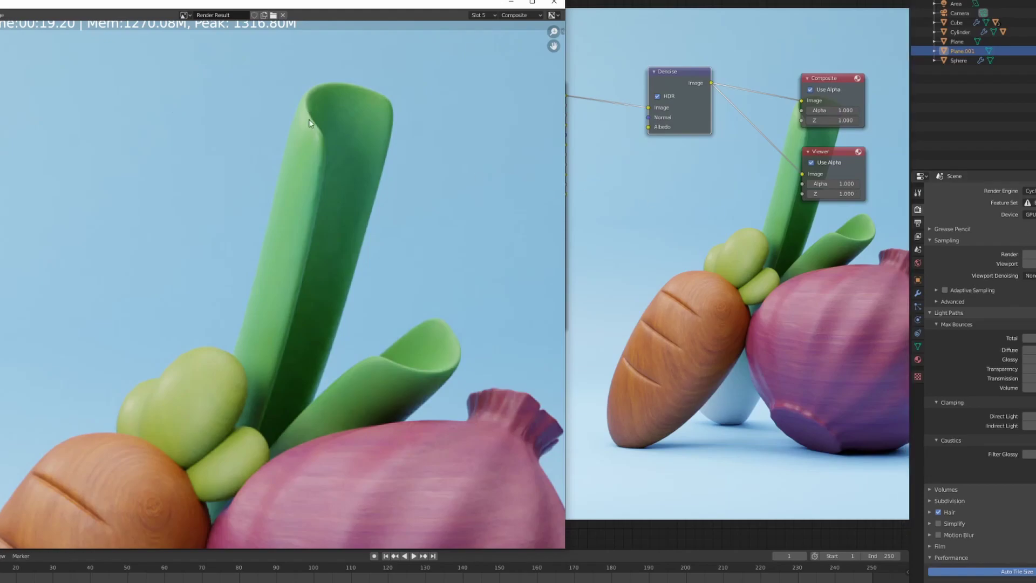
Compare the leek in the Slot 5 render with the Slot 1 render, ending on Slot 5
scroll(1, 85, "down", 1)
scroll(390, 135, "up", 1)
left_click(489, 16)
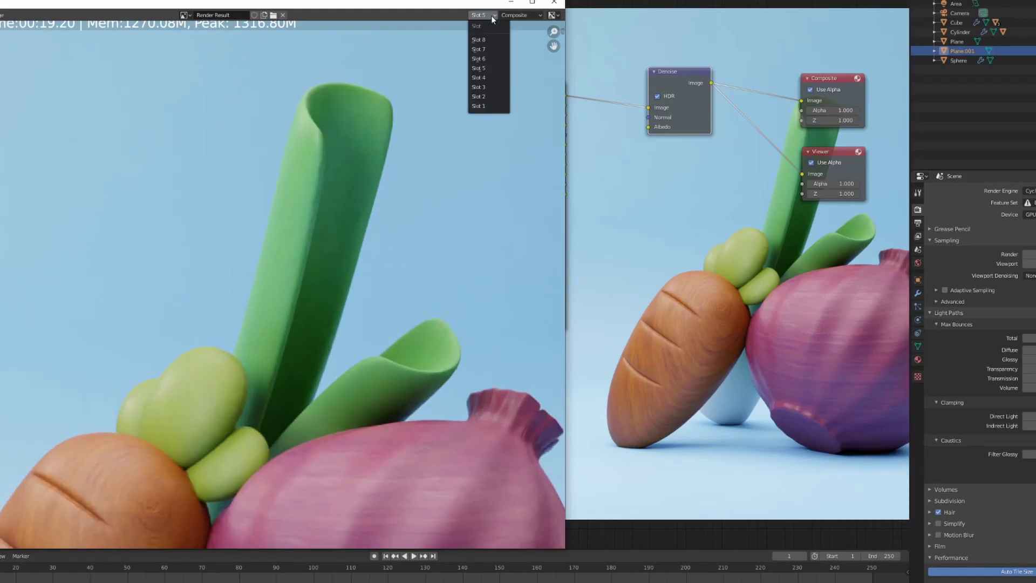
left_click(493, 106)
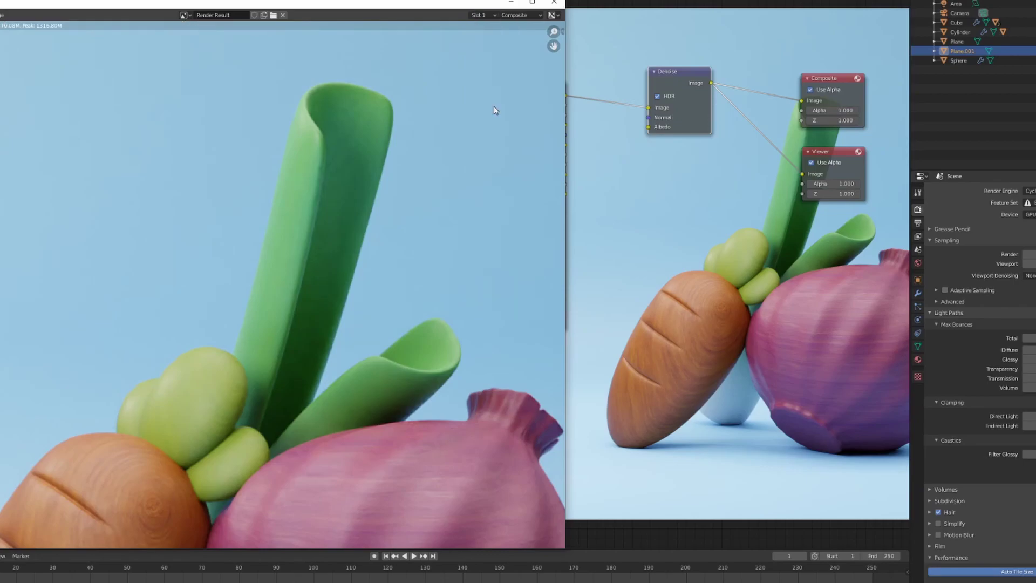
left_click(486, 16)
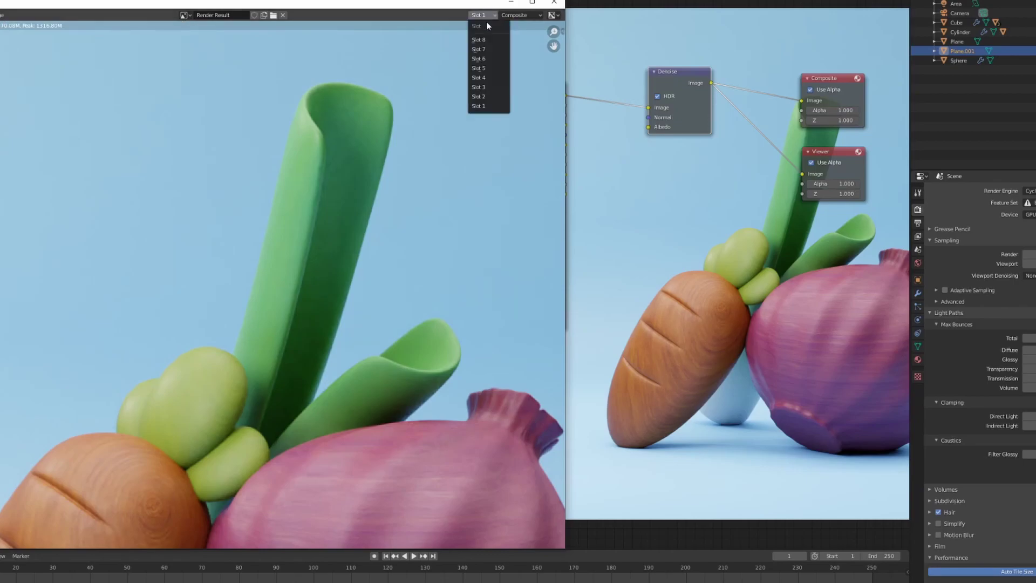
left_click(491, 68)
Examine the carrot's wood grain and the beans up close in the Slot 5, Slot 1 and Slot 2 renders
scroll(218, 313, "down", 6)
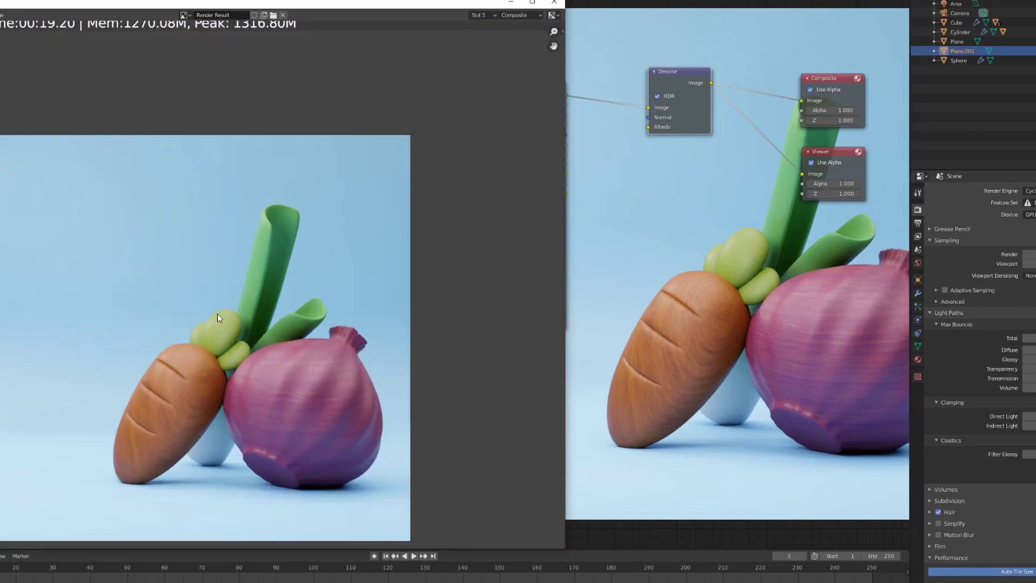
scroll(274, 258, "up", 7)
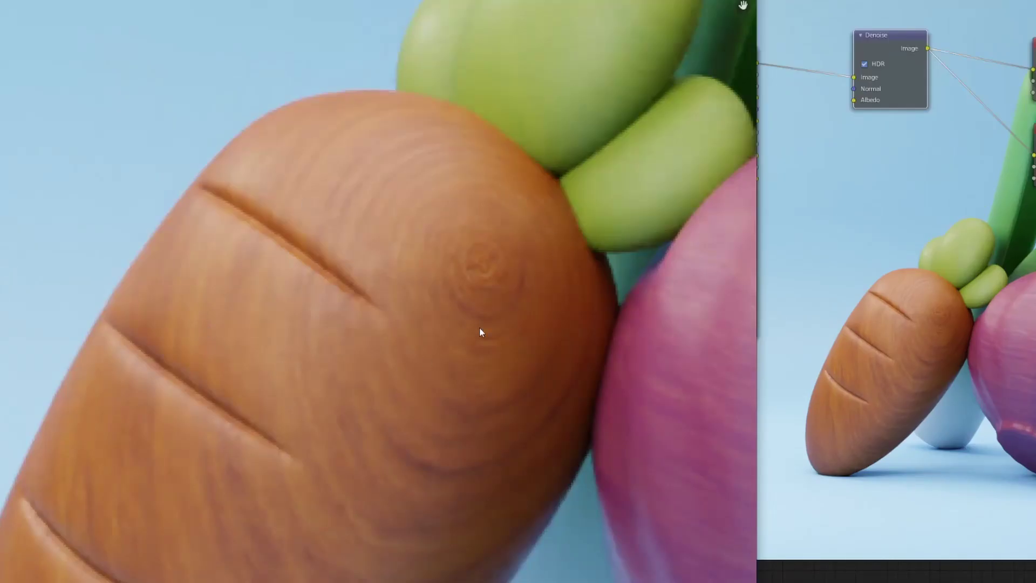
left_click(654, 1)
left_click(654, 75)
left_click(655, 1)
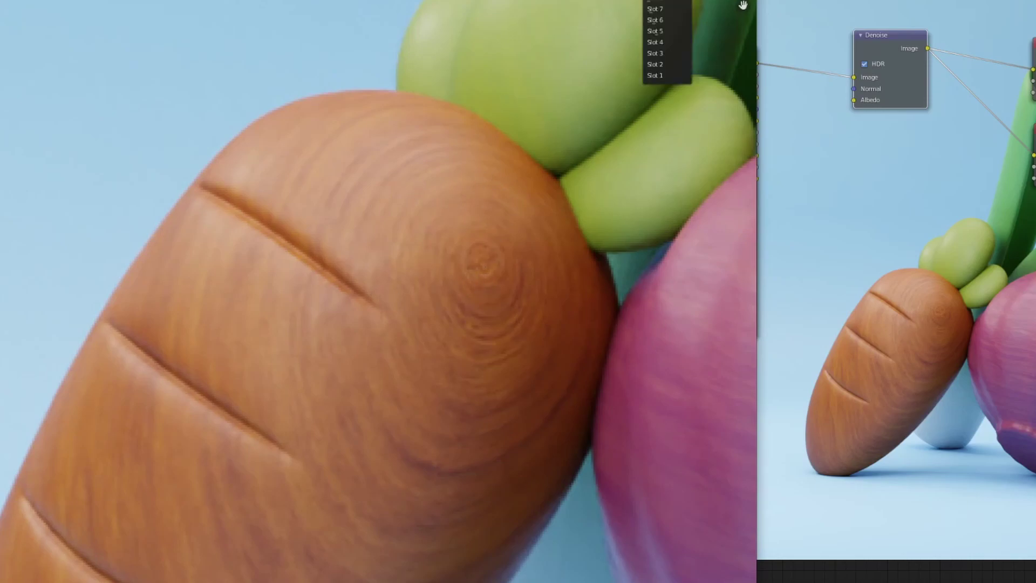
left_click(654, 64)
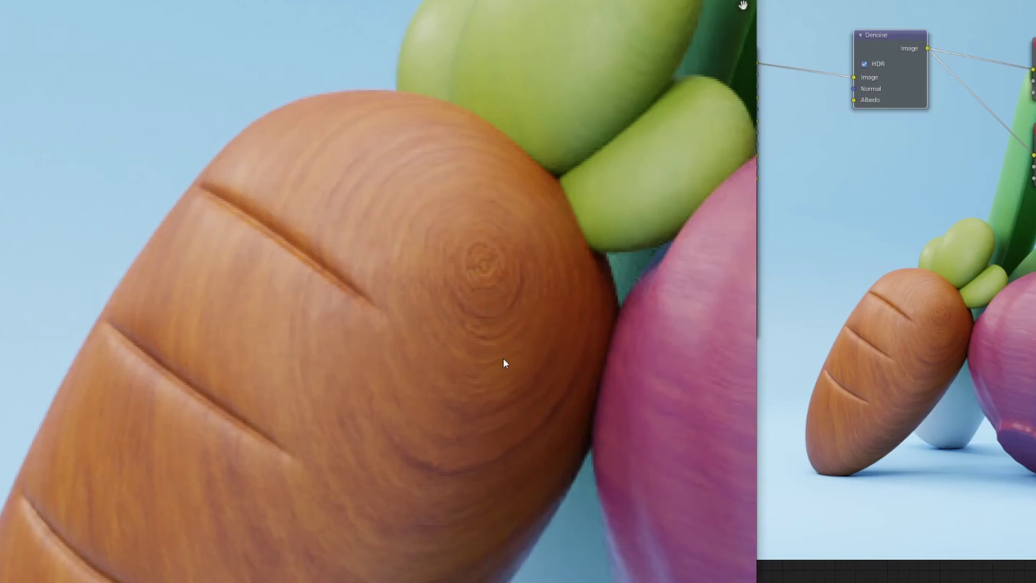
Compare the carrot's surface detail in another stored render and in Slot 4, ending with the whole Slot 4 image in view
left_click(664, 2)
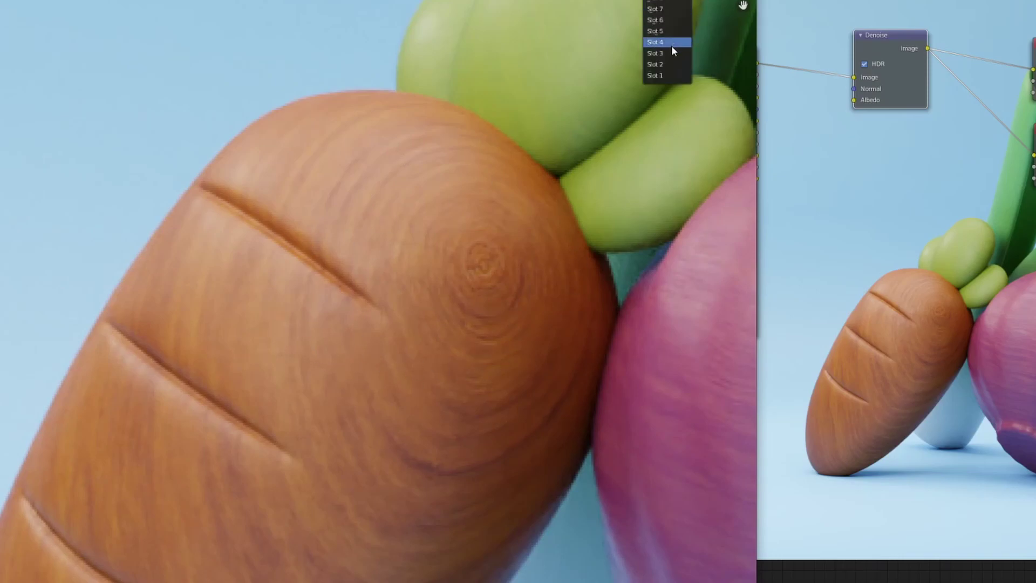
left_click(671, 62)
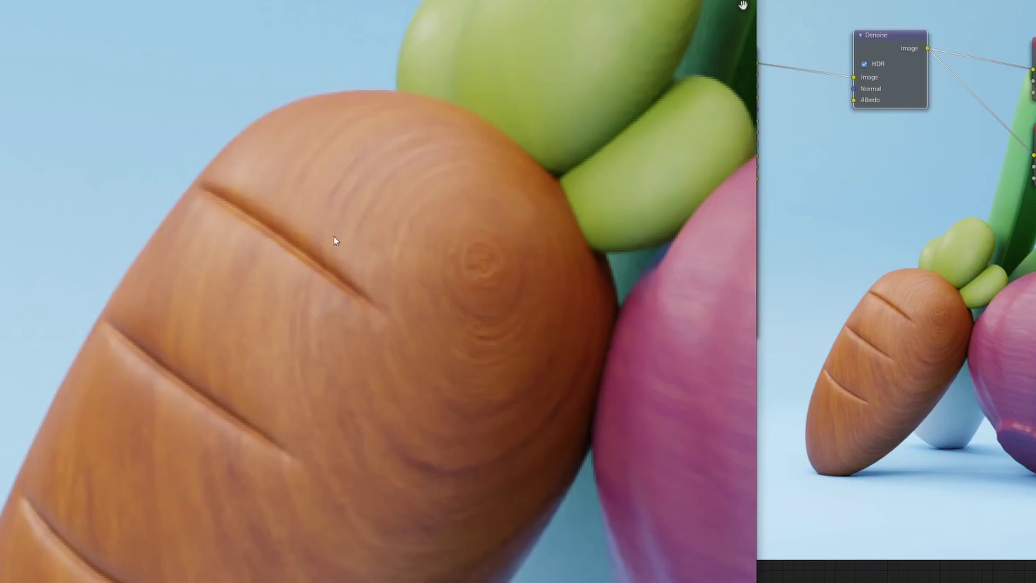
left_click(664, 2)
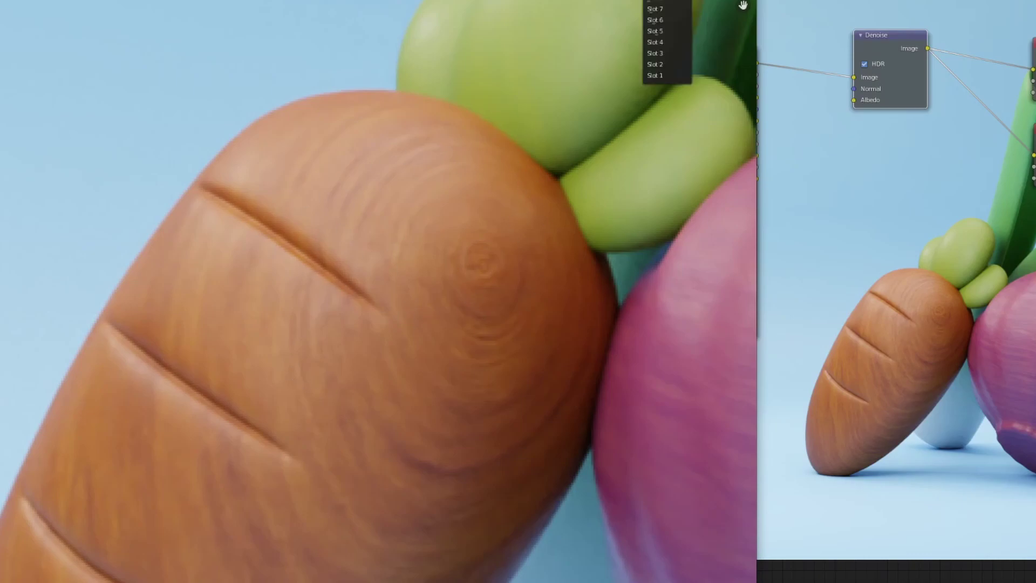
left_click(662, 45)
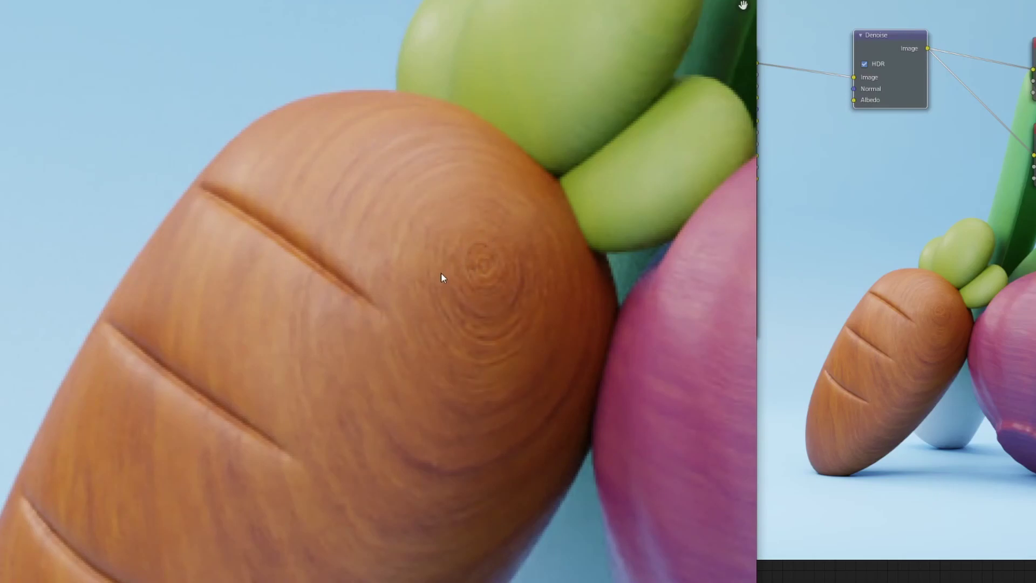
scroll(442, 277, "down", 5)
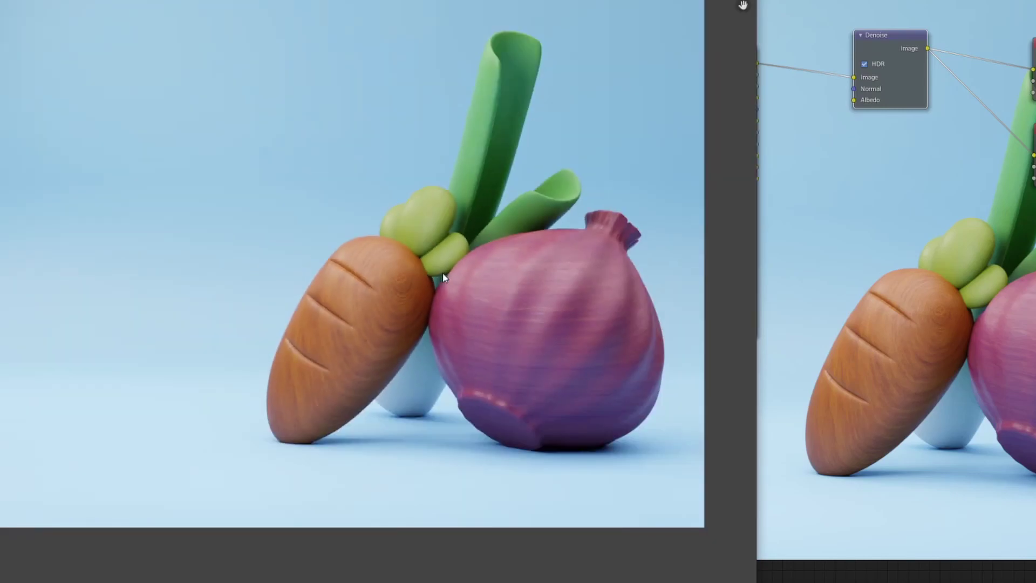
middle_click_drag(439, 271, 493, 305)
scroll(493, 305, "down", 1)
Set the Cycles render samples to 1000 and render the image
left_click(995, 274)
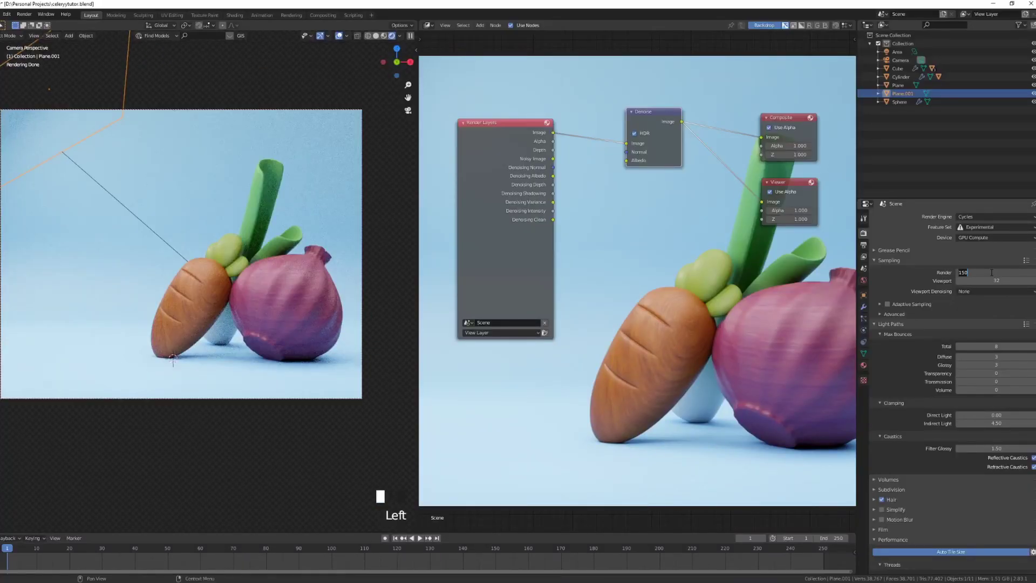
type("1000")
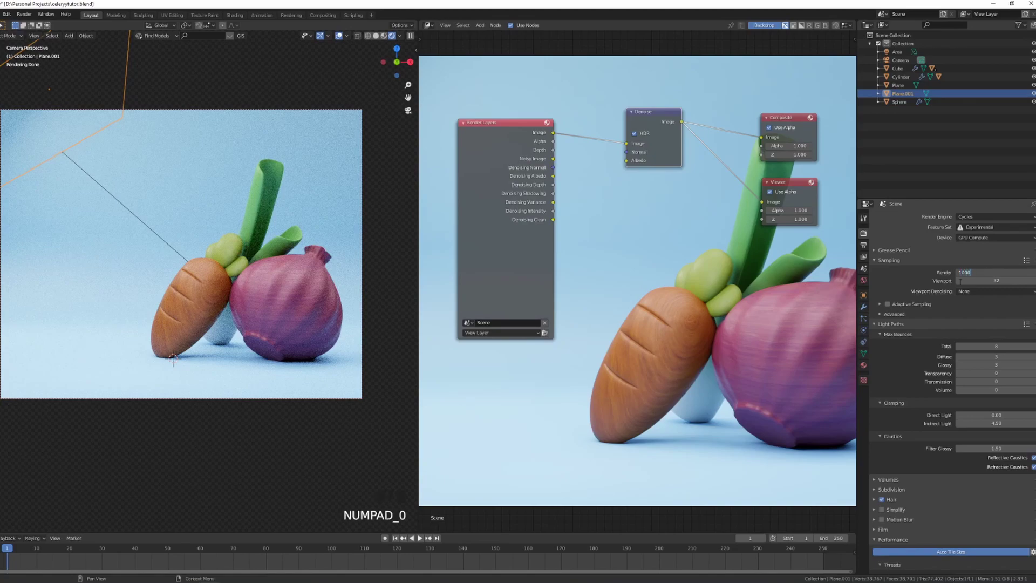
key("Return")
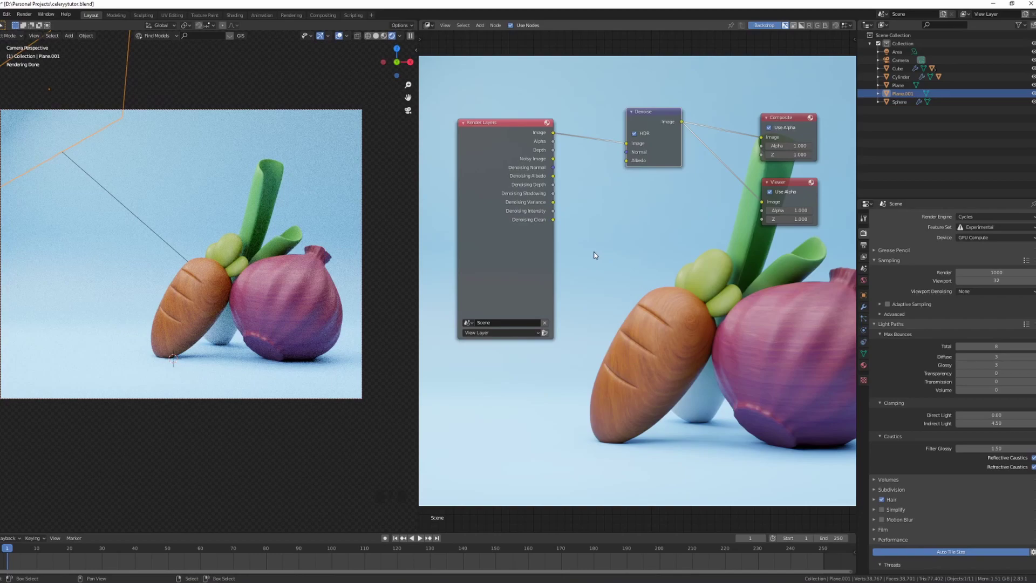
key("F12")
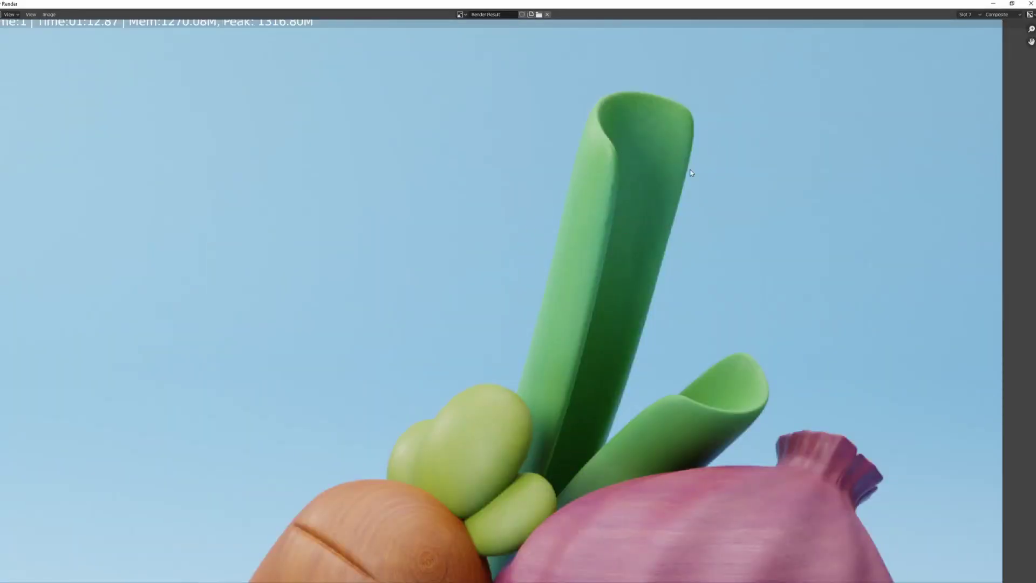
Compare the Slot 7 render with the Slot 6 render around the leek, ending on the whole Slot 7 image
left_click(966, 15)
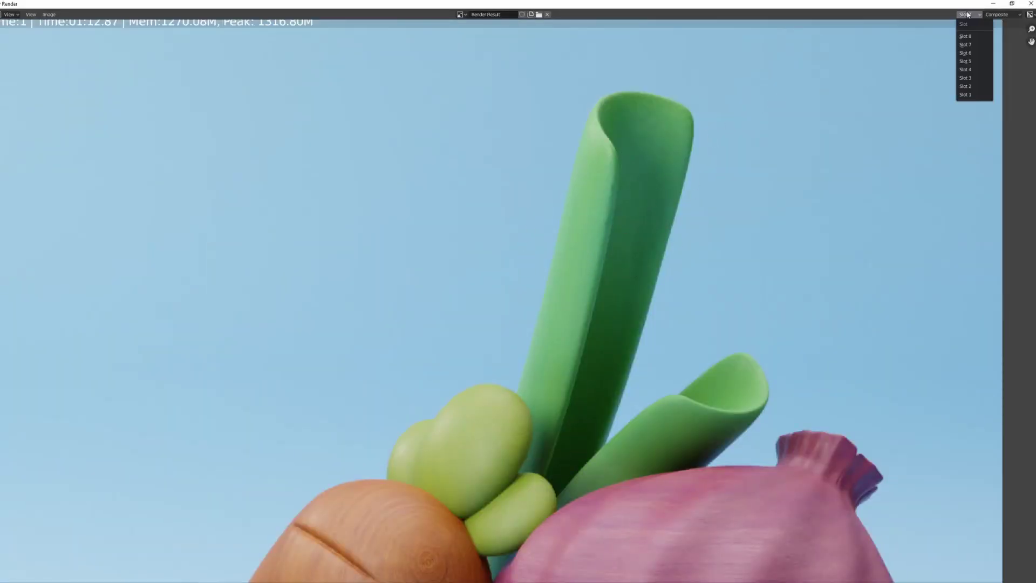
left_click(971, 53)
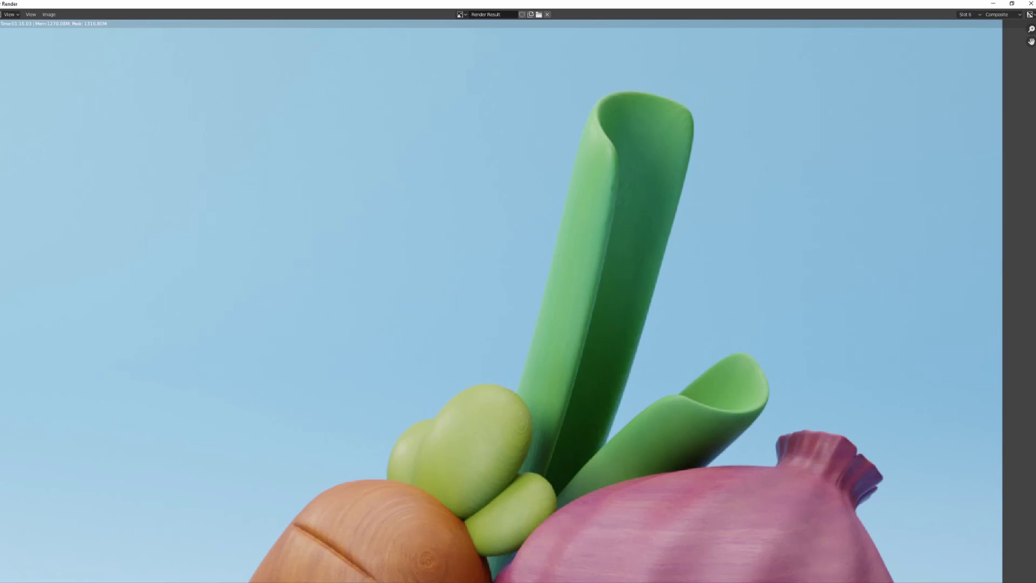
left_click(969, 15)
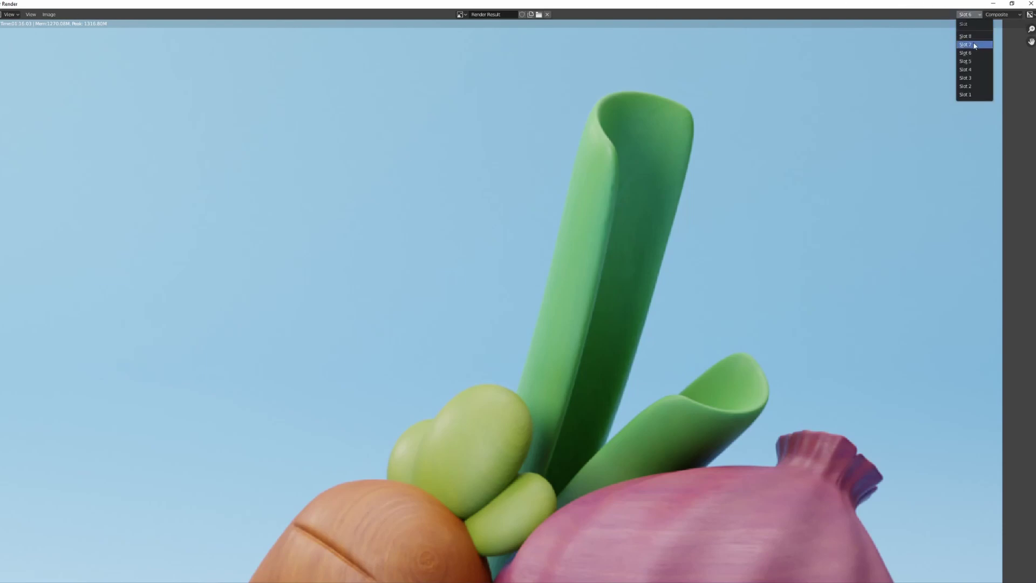
left_click(976, 45)
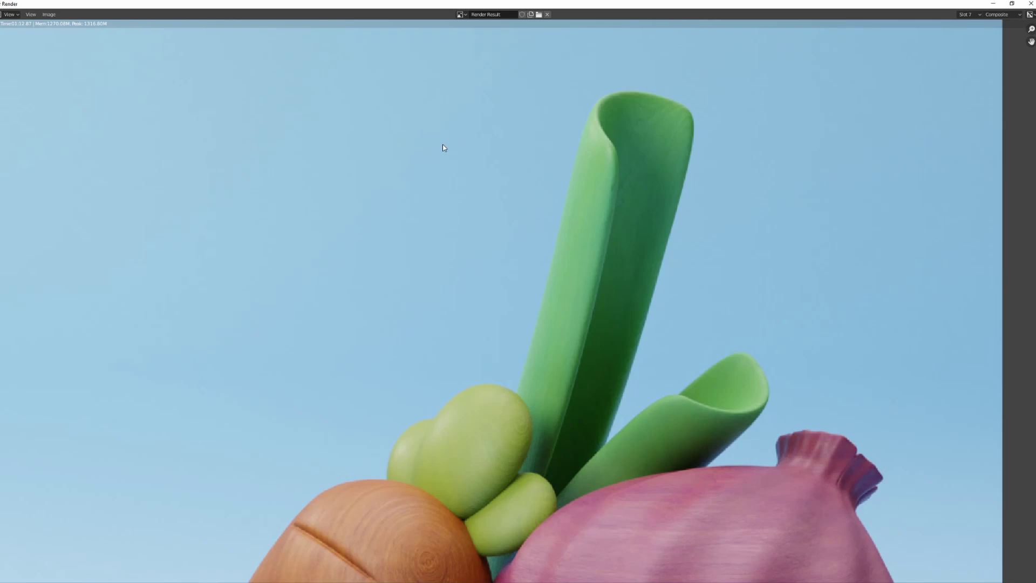
scroll(572, 187, "down", 6)
scroll(530, 186, "up", 3)
middle_click_drag(513, 228, 560, 200)
scroll(531, 187, "down", 1)
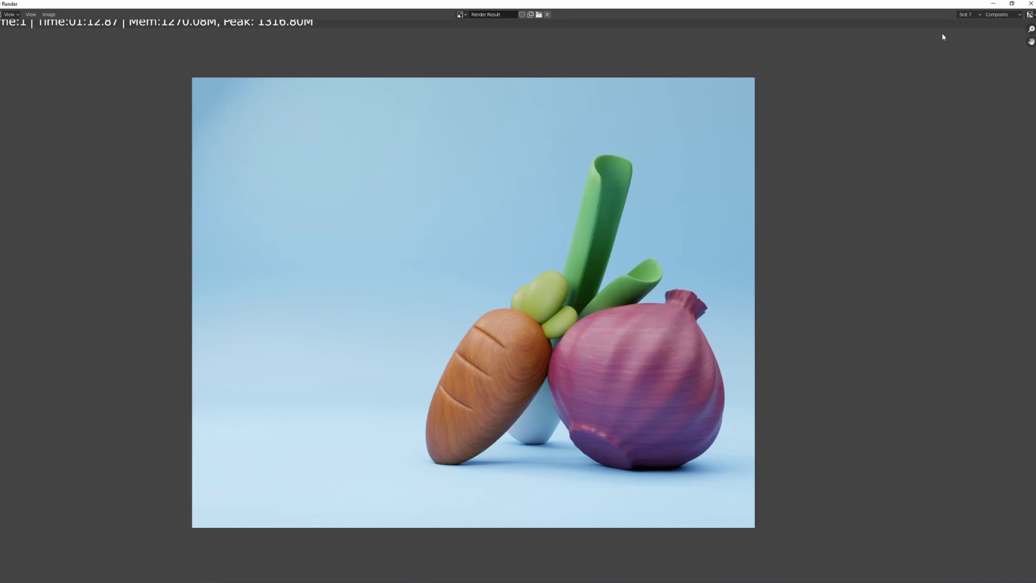
Minimize the render window and link the Denoise node's Image output to the Composite and Viewer nodes
left_click(992, 4)
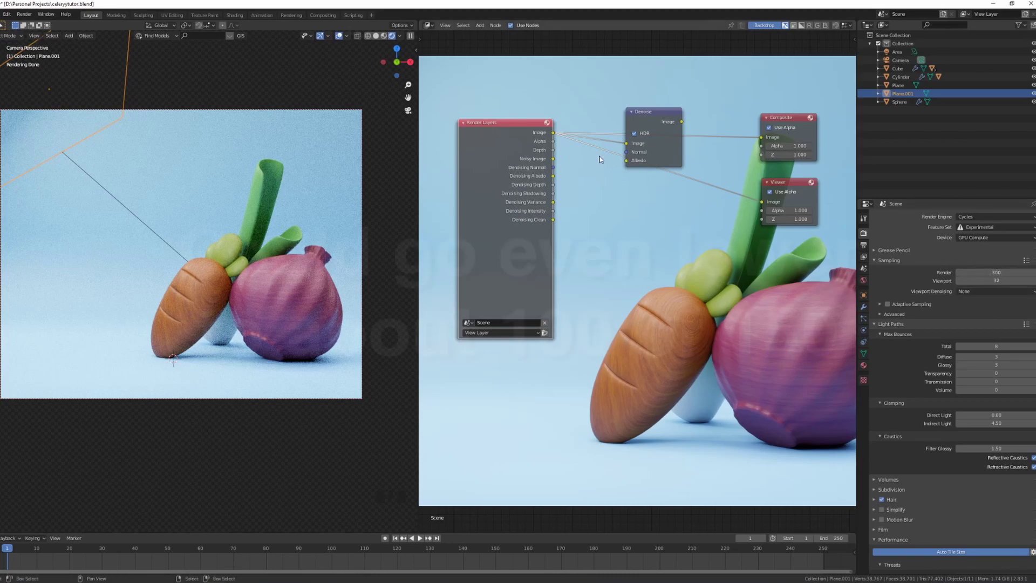
left_click_drag(681, 121, 760, 136)
left_click_drag(682, 122, 761, 202)
Set the output resolution percentage to 200% and render the image
left_click(863, 244)
left_click(964, 233)
left_click(964, 233)
left_click(980, 244)
type("200")
key("Return")
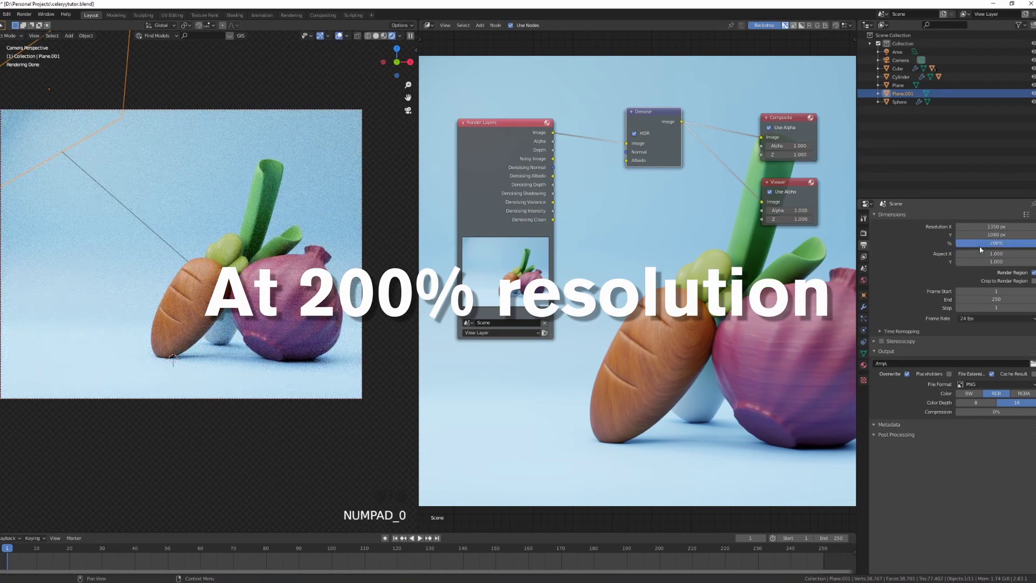
left_click(415, 32)
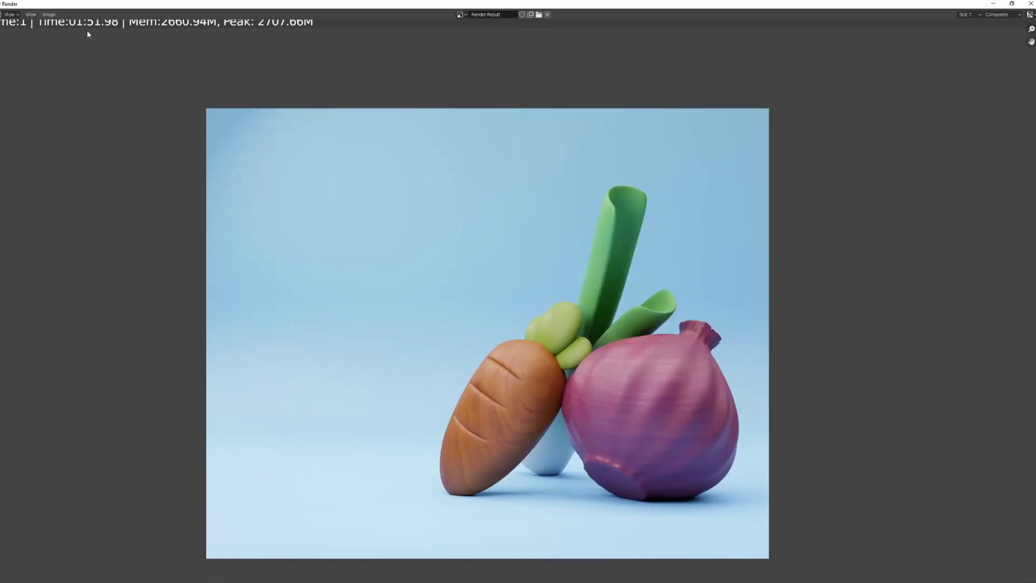
Examine the 200% resolution render as a whole and up close at the carrot, beans and onion
scroll(539, 256, "up", 1)
scroll(529, 241, "down", 1)
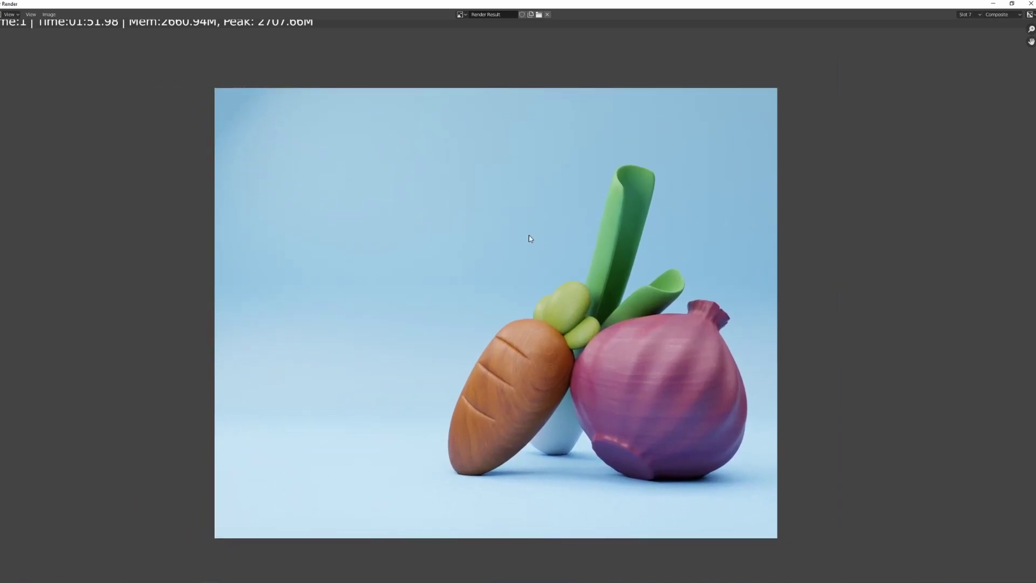
scroll(646, 233, "up", 1)
scroll(581, 274, "down", 1)
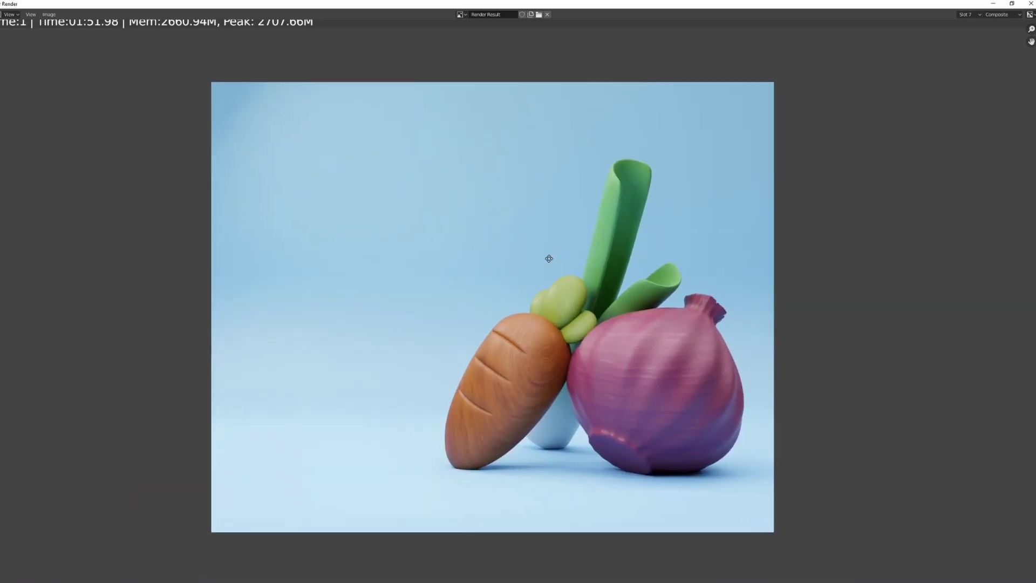
scroll(550, 263, "up", 5)
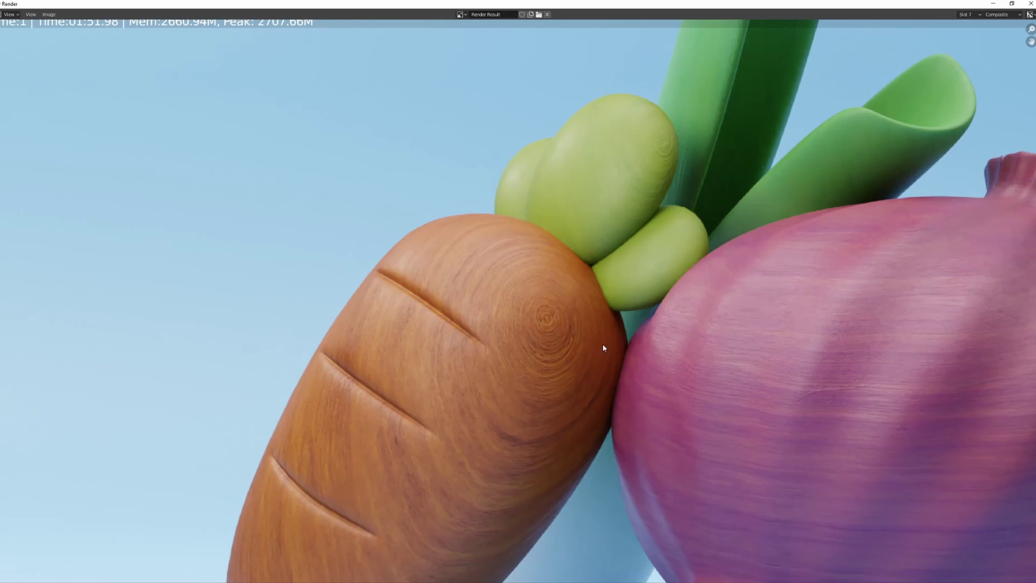
scroll(880, 314, "down", 5)
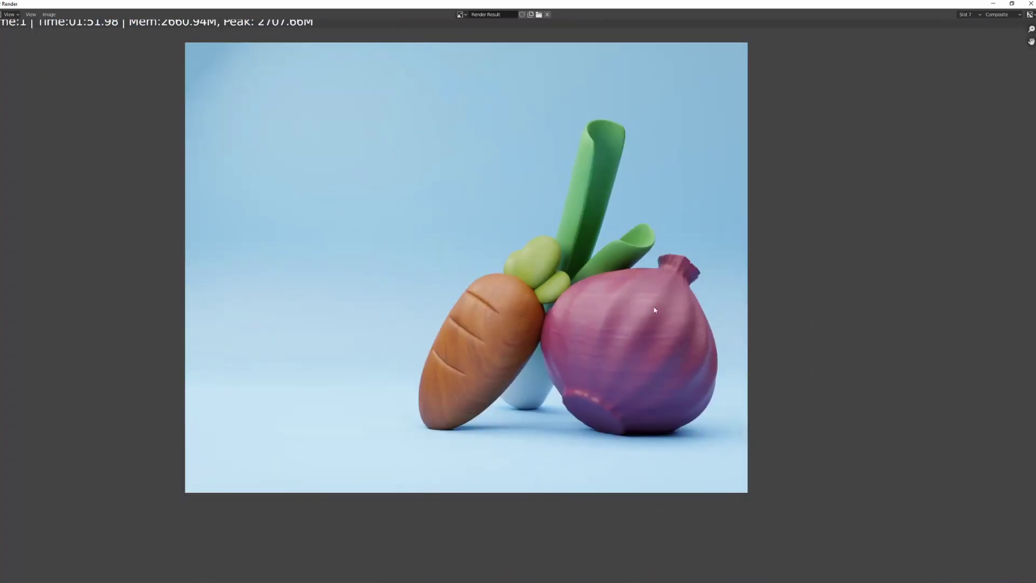
scroll(620, 292, "up", 1)
scroll(619, 292, "down", 1)
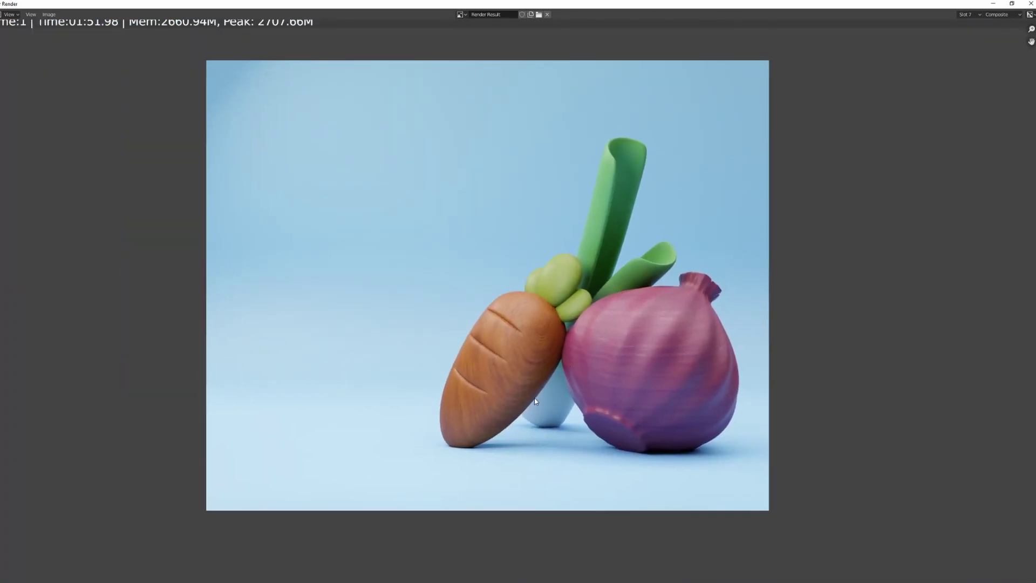
scroll(536, 400, "up", 1)
scroll(561, 385, "down", 2)
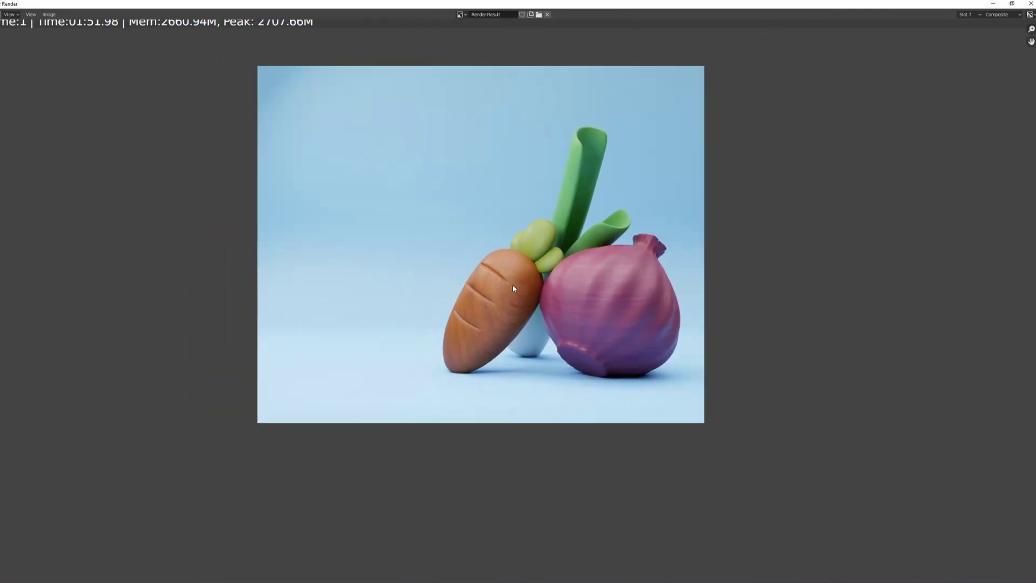
scroll(518, 328, "up", 2)
scroll(504, 317, "down", 2)
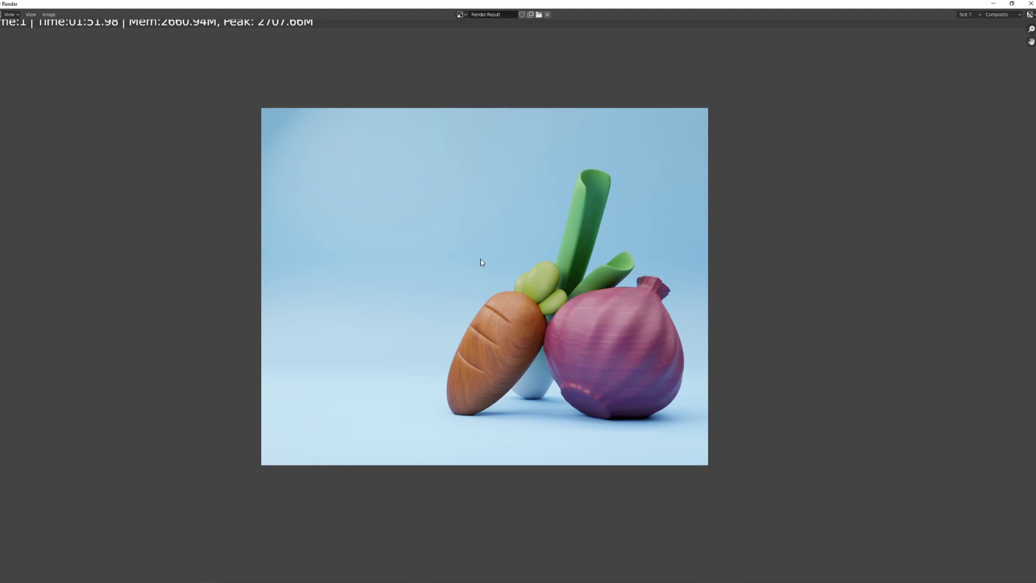
scroll(482, 262, "up", 1)
middle_click_drag(504, 264, 523, 284)
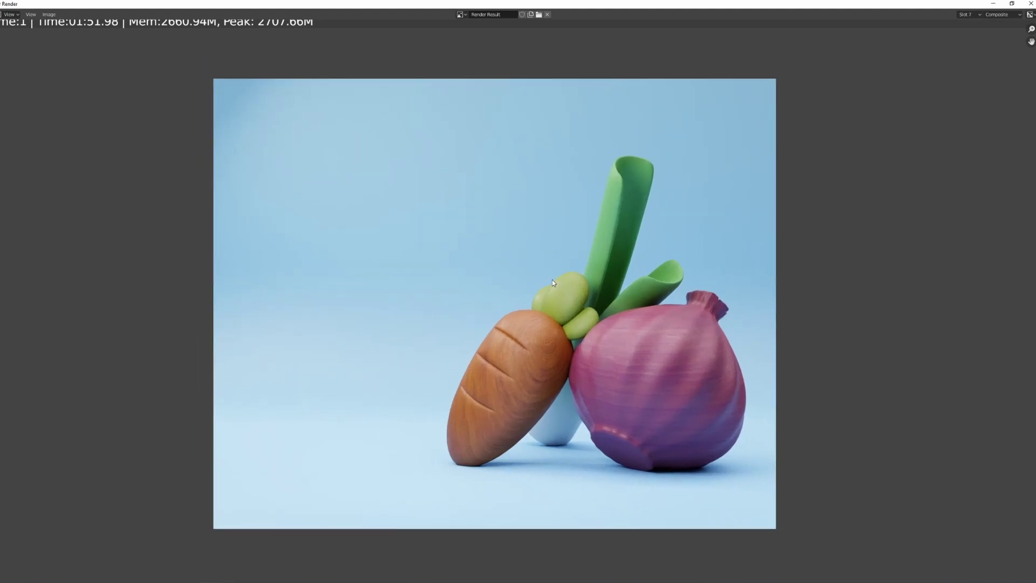